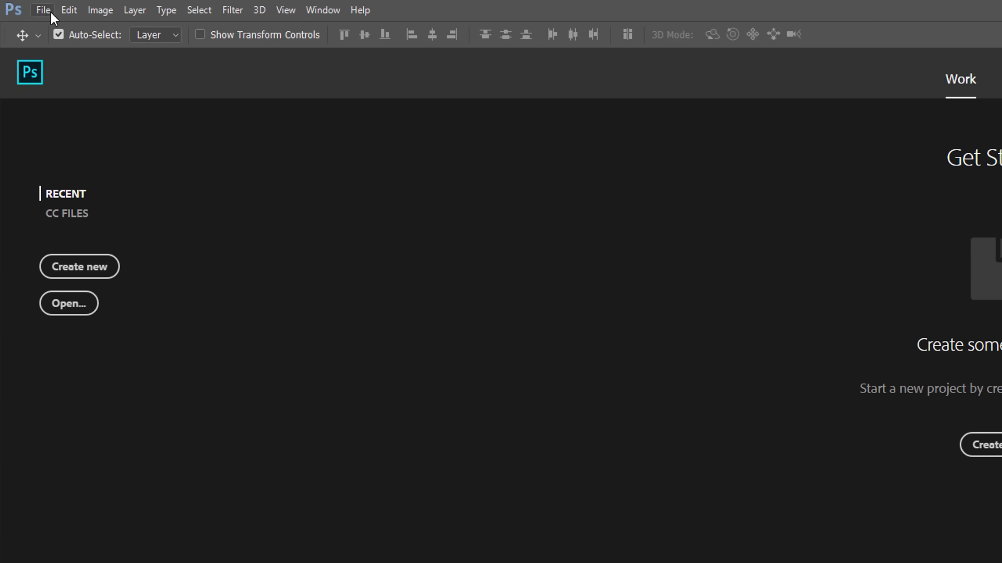
Create a new document in pixels: width 1600, height 800, resolution 72 ppi.
{"action": "left_click", "coordinate": [51, 12]}
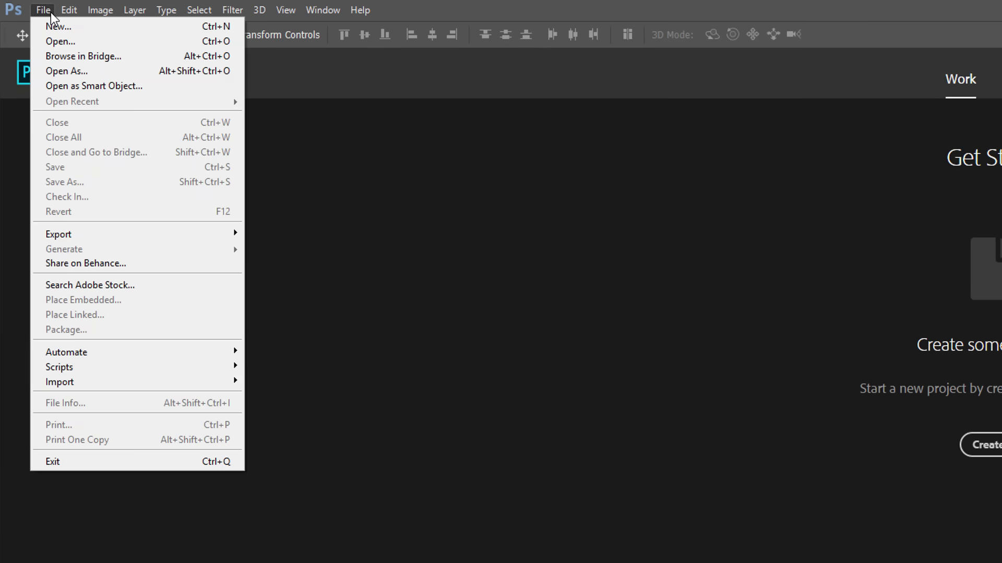
{"action": "left_click", "coordinate": [87, 25]}
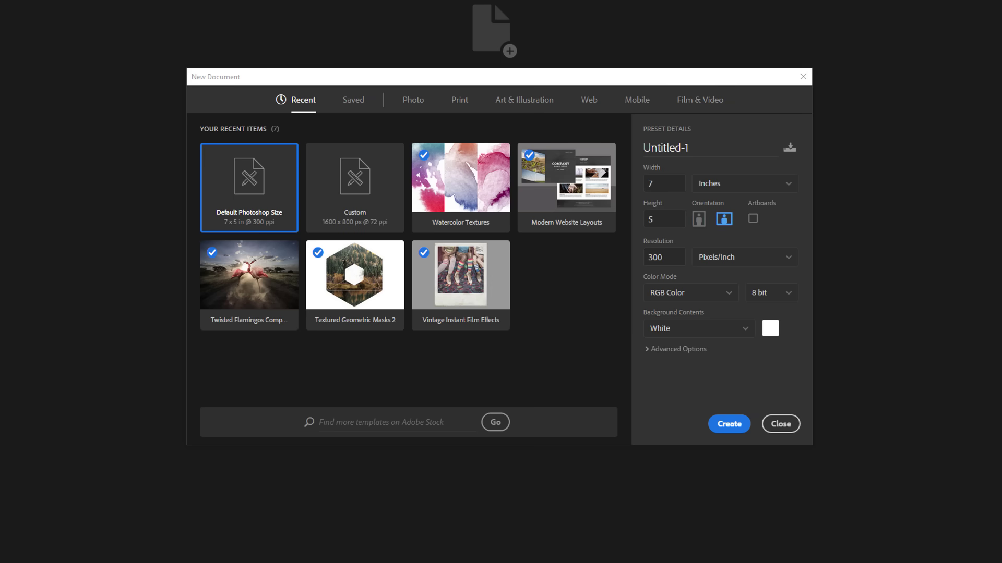
{"action": "left_click", "coordinate": [743, 186]}
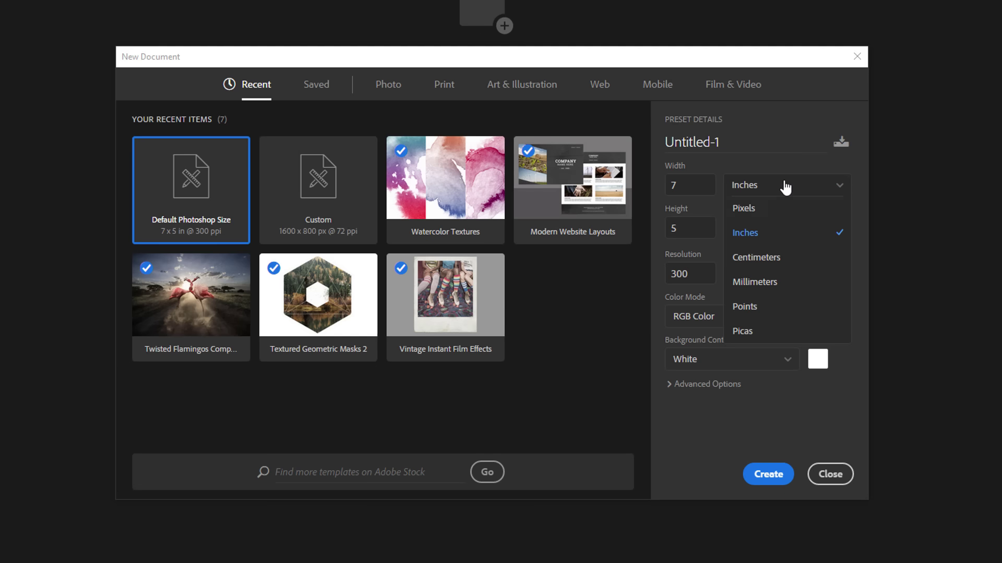
{"action": "left_click", "coordinate": [777, 207]}
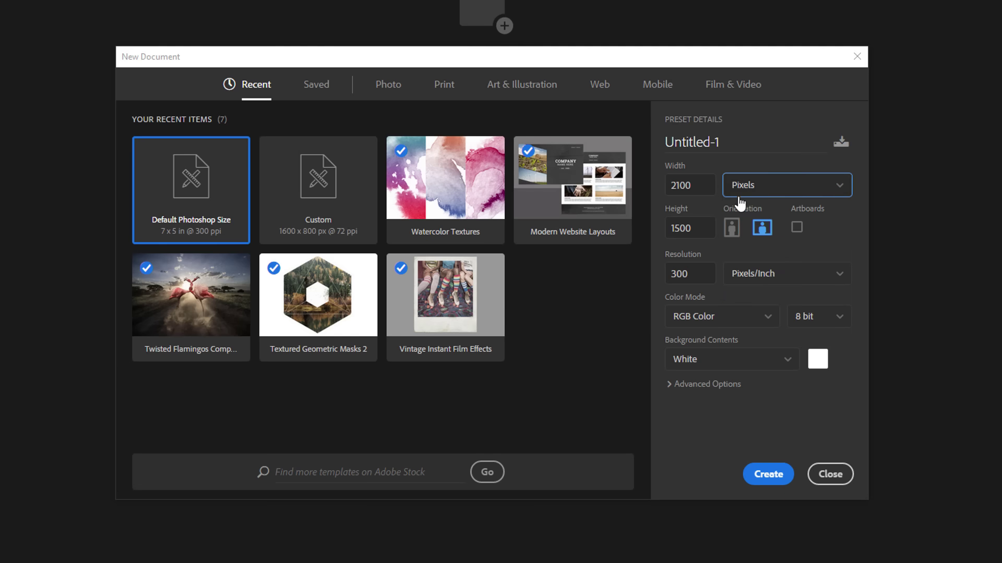
{"action": "double_click", "coordinate": [698, 186]}
{"action": "type", "text": "1"}
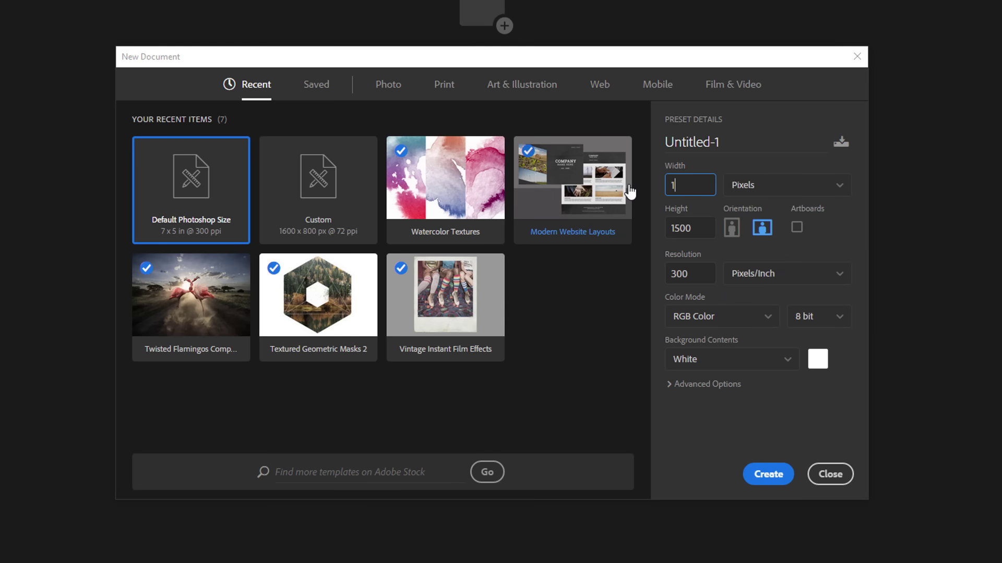
{"action": "type", "text": "600"}
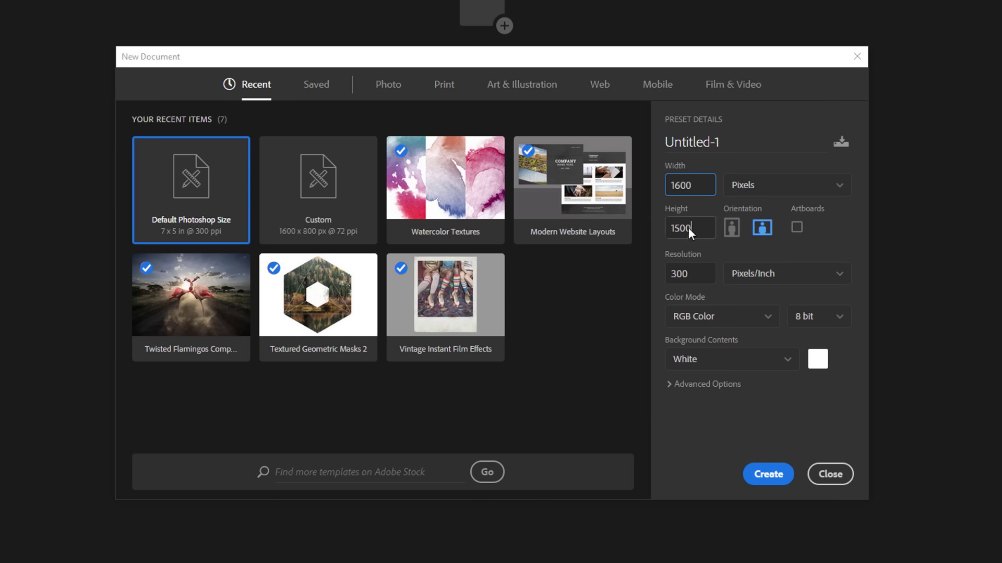
{"action": "key", "text": "Tab"}
{"action": "type", "text": "800"}
{"action": "key", "text": "Tab"}
{"action": "type", "text": "72"}
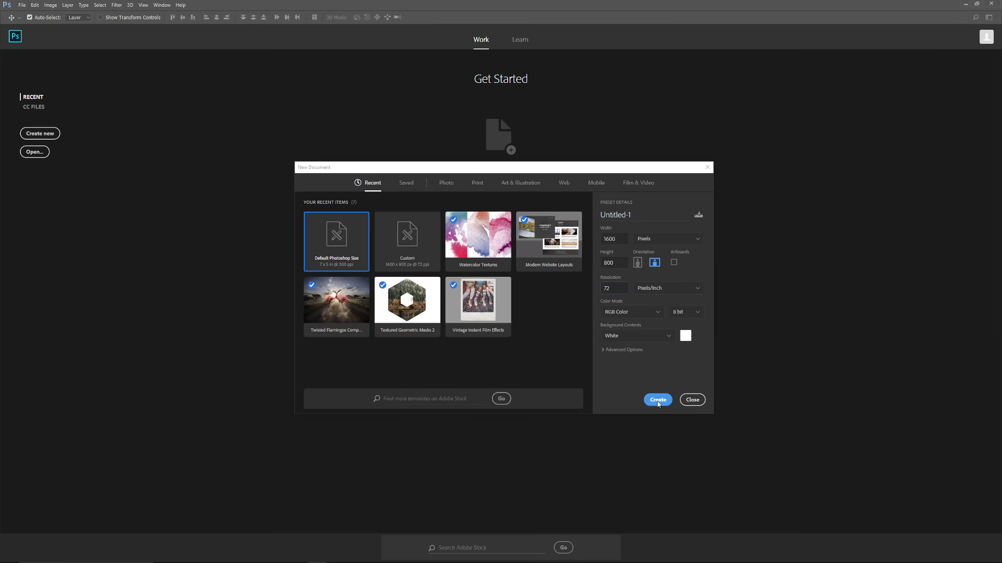
{"action": "left_click", "coordinate": [768, 478]}
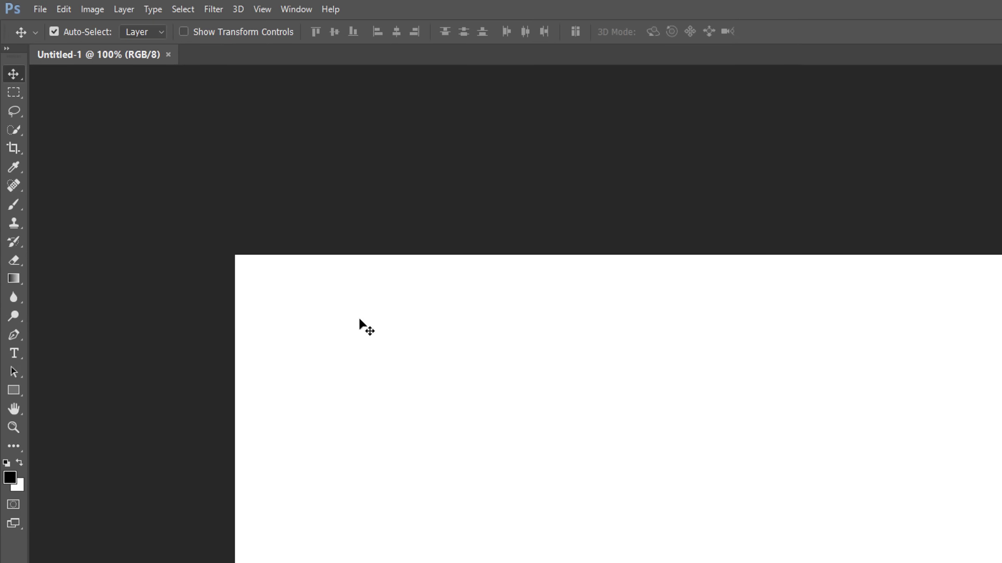
Fill the Background layer with Black at Normal, 100% opacity using Edit > Fill.
{"action": "left_click", "coordinate": [63, 10]}
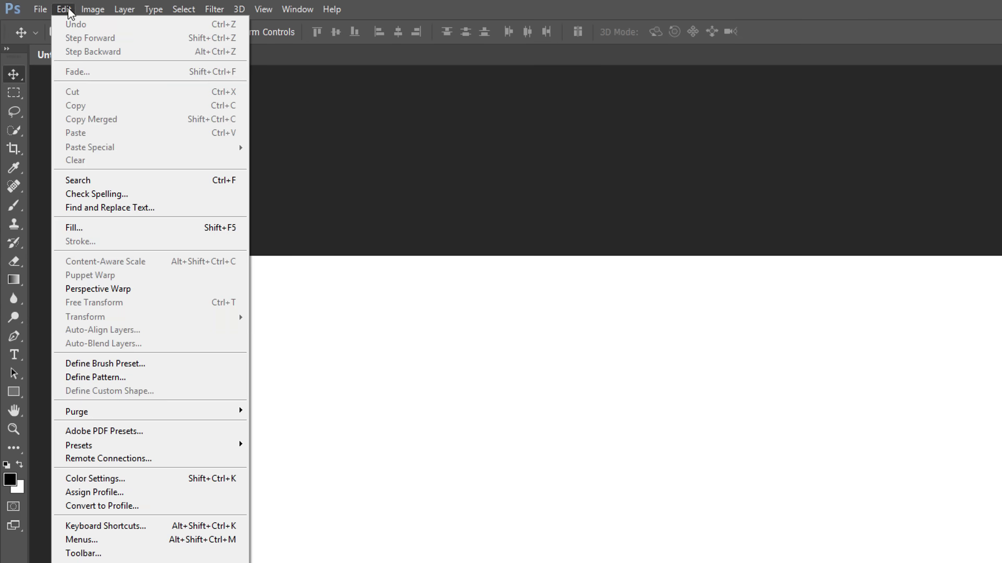
{"action": "left_click", "coordinate": [99, 227]}
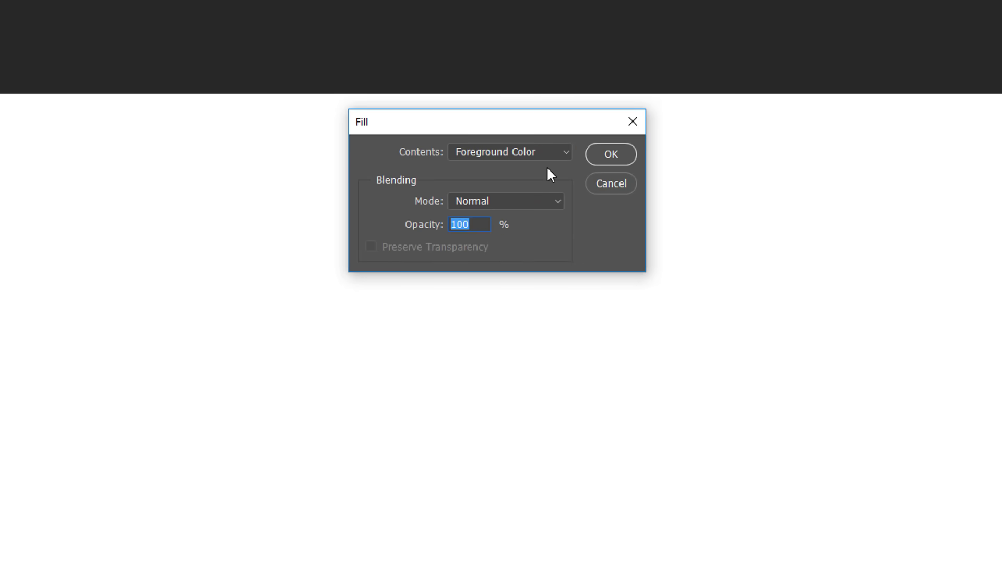
{"action": "left_click", "coordinate": [546, 151]}
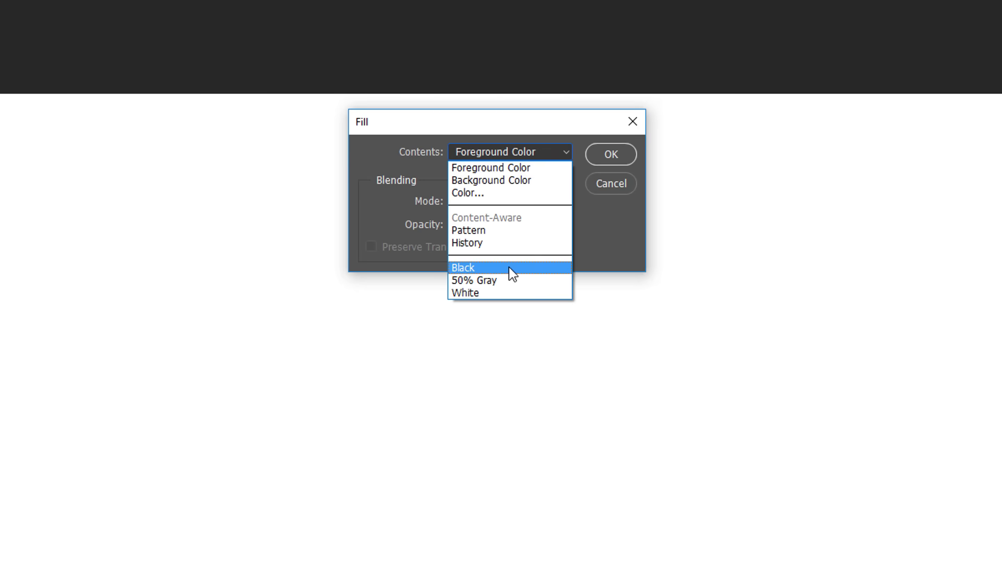
{"action": "left_click", "coordinate": [510, 268]}
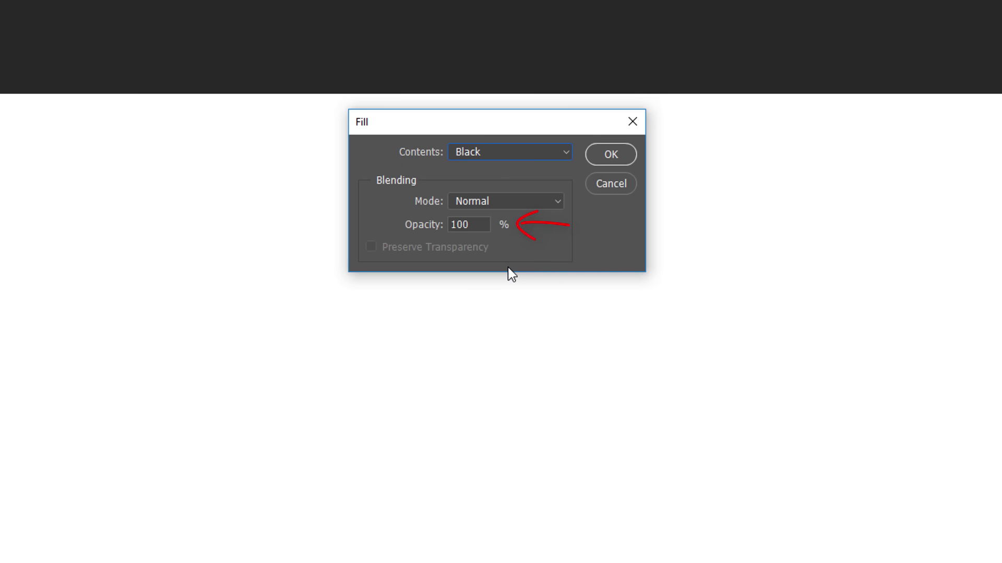
{"action": "left_click", "coordinate": [625, 153]}
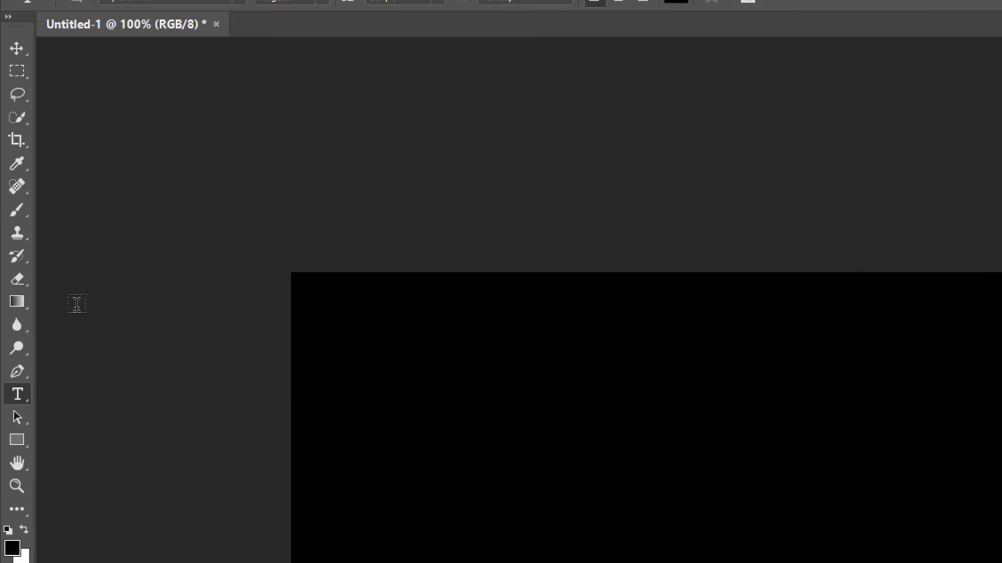
Choose Times New Roman, Bold style, 72 pt in the type options bar.
{"action": "left_click", "coordinate": [239, 39]}
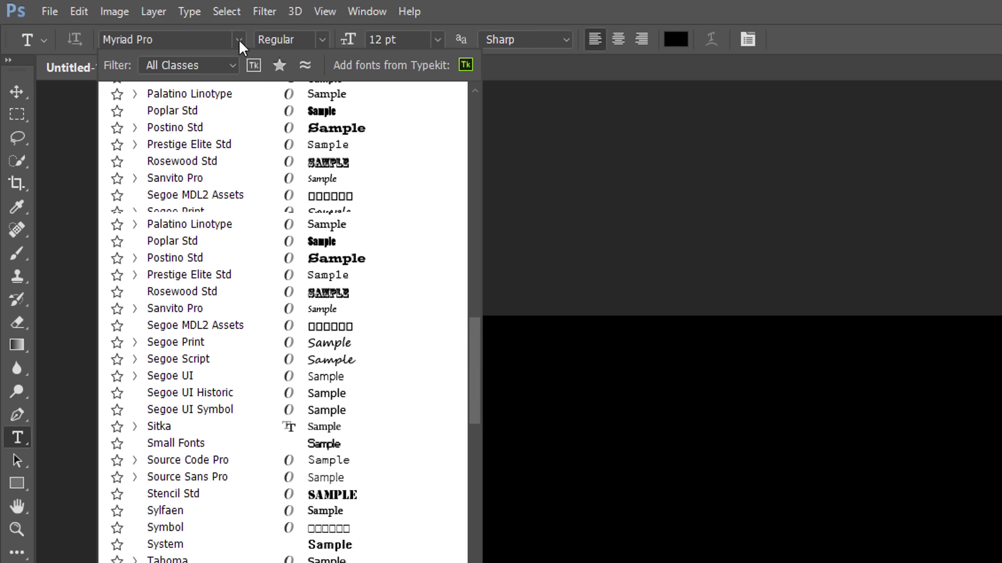
{"action": "left_click_drag", "start_coordinate": [470, 335], "coordinate": [473, 392]}
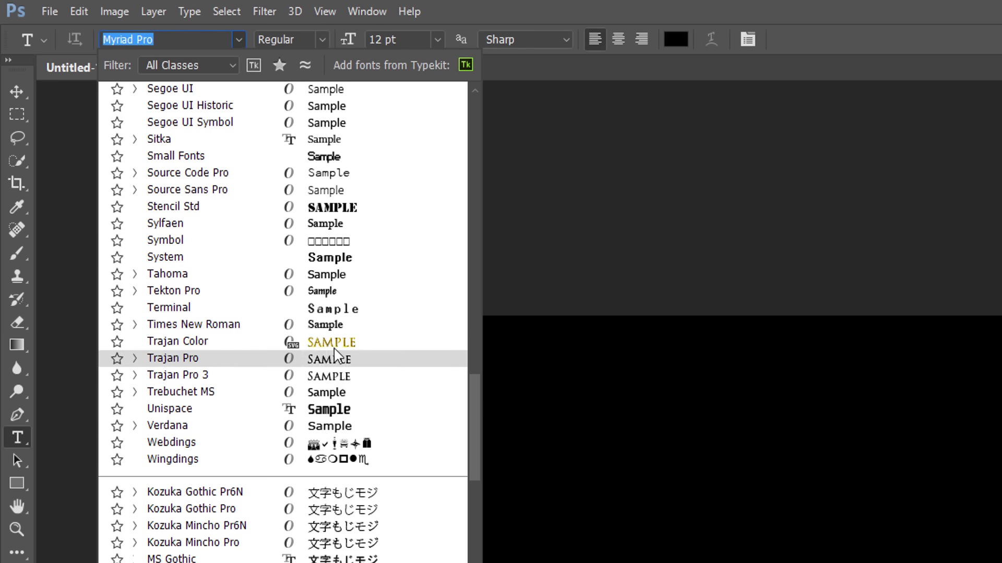
{"action": "left_click", "coordinate": [259, 331]}
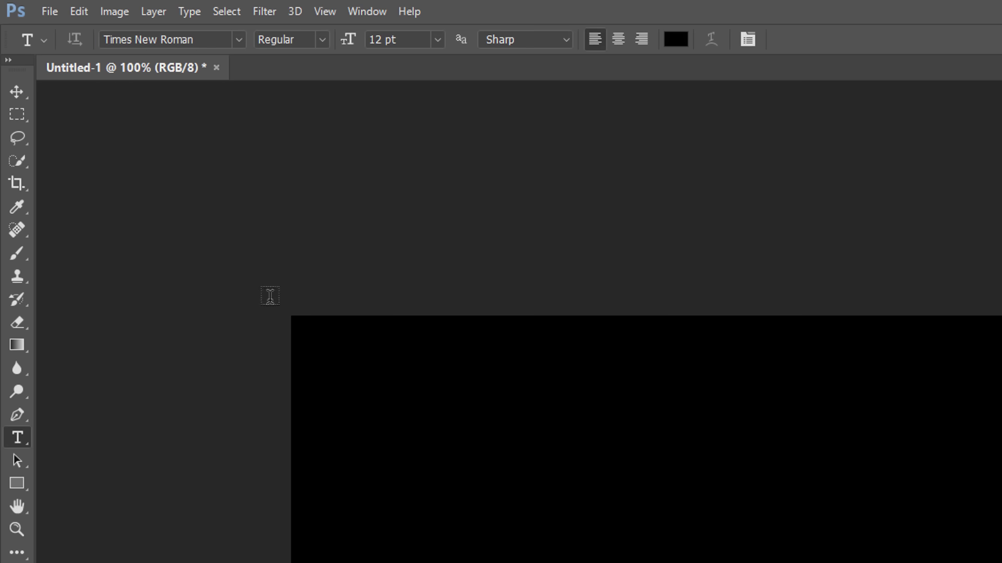
{"action": "left_click", "coordinate": [323, 38]}
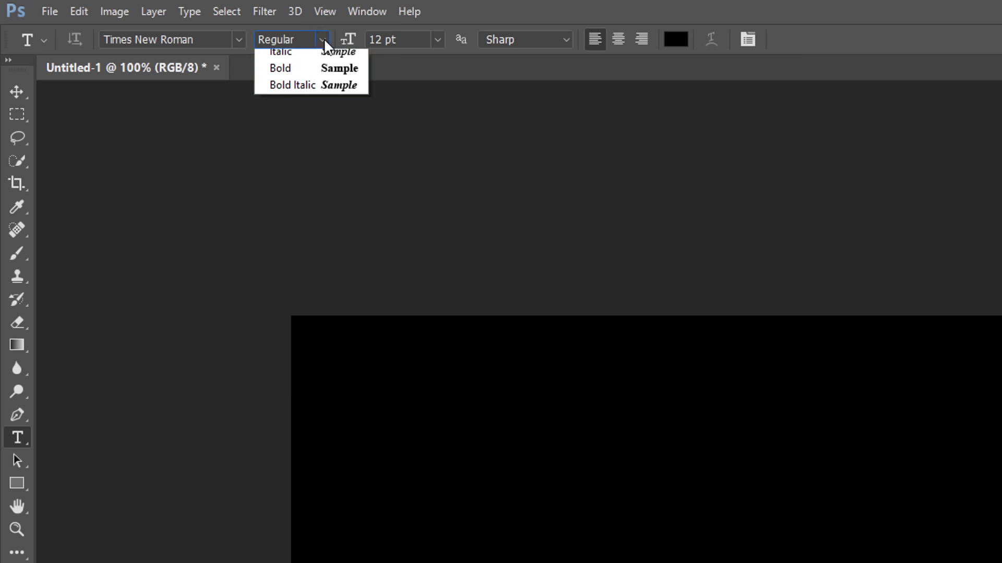
{"action": "left_click", "coordinate": [306, 90]}
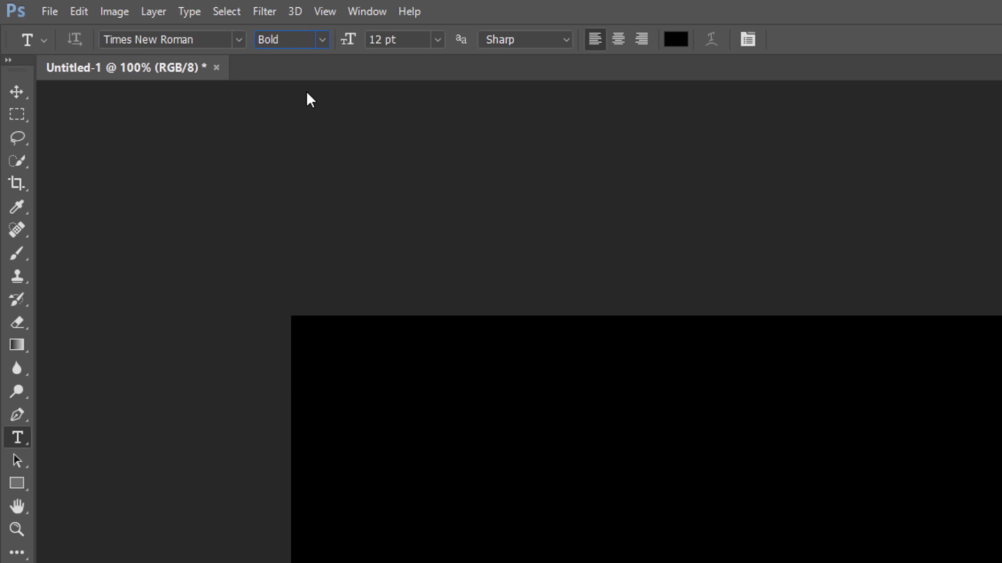
{"action": "left_click", "coordinate": [437, 40]}
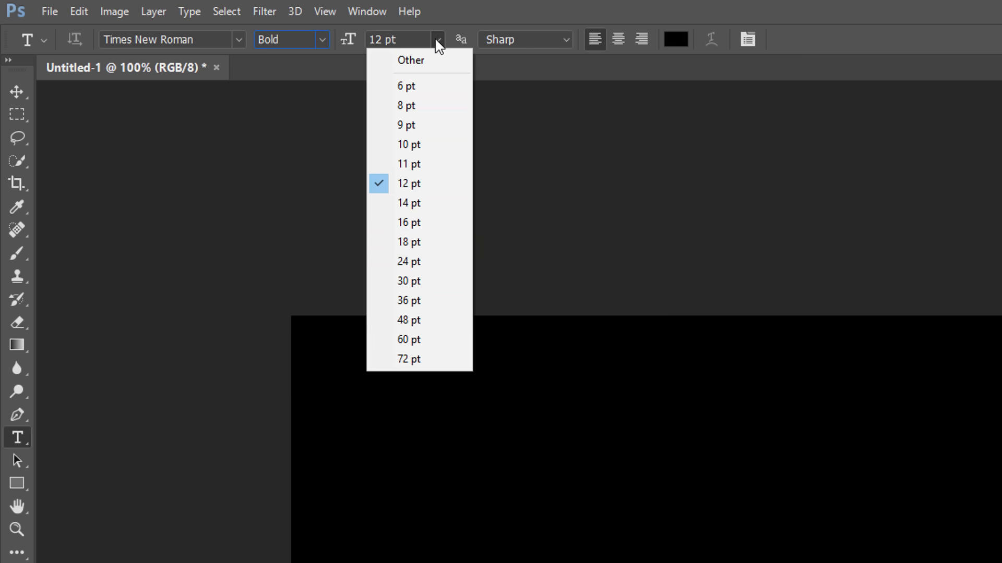
{"action": "left_click", "coordinate": [441, 360]}
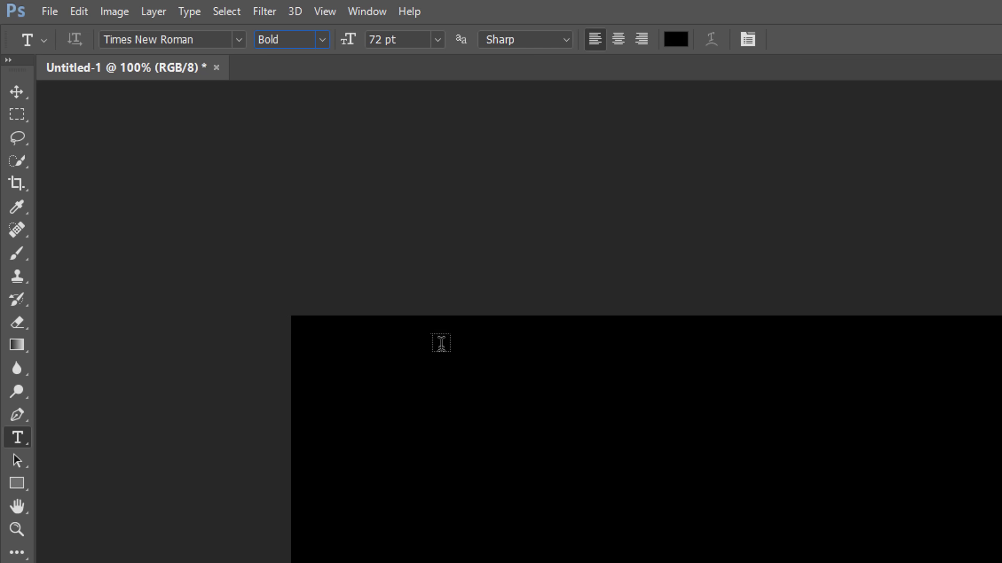
Set the text colour to white (RGB 255, 255, 255) and commit the GOLD text.
{"action": "left_click", "coordinate": [675, 41]}
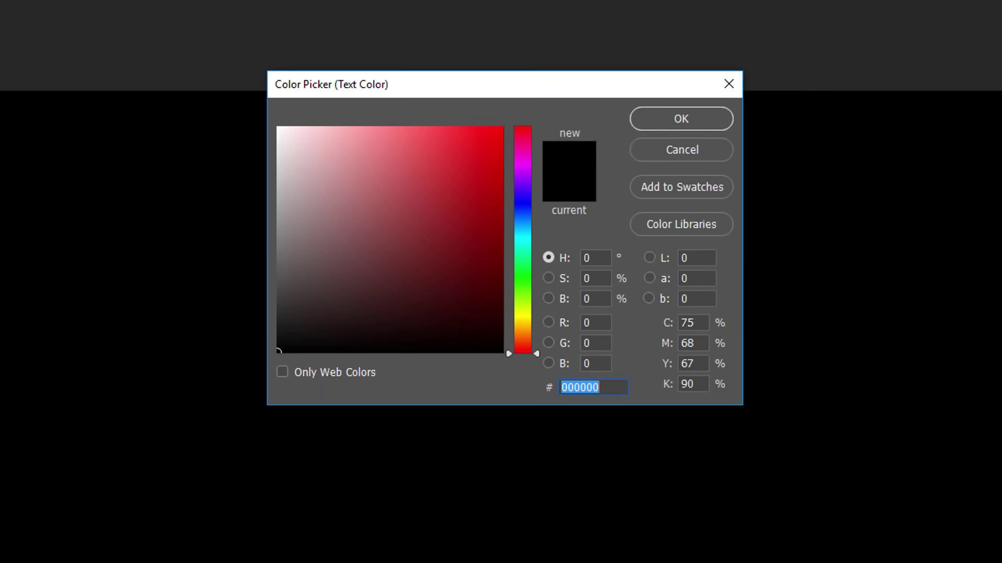
{"action": "left_click", "coordinate": [598, 322]}
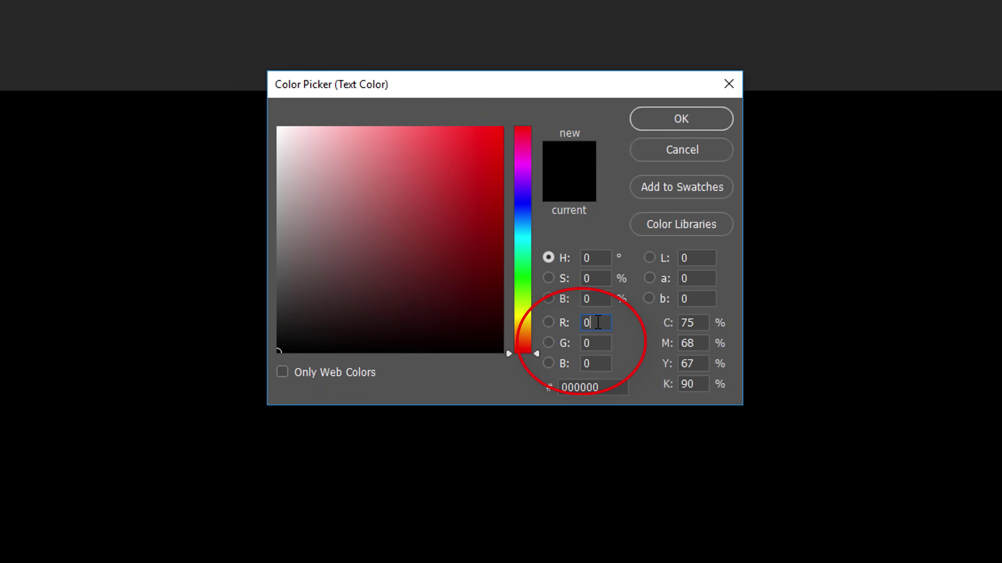
{"action": "double_click", "coordinate": [598, 323]}
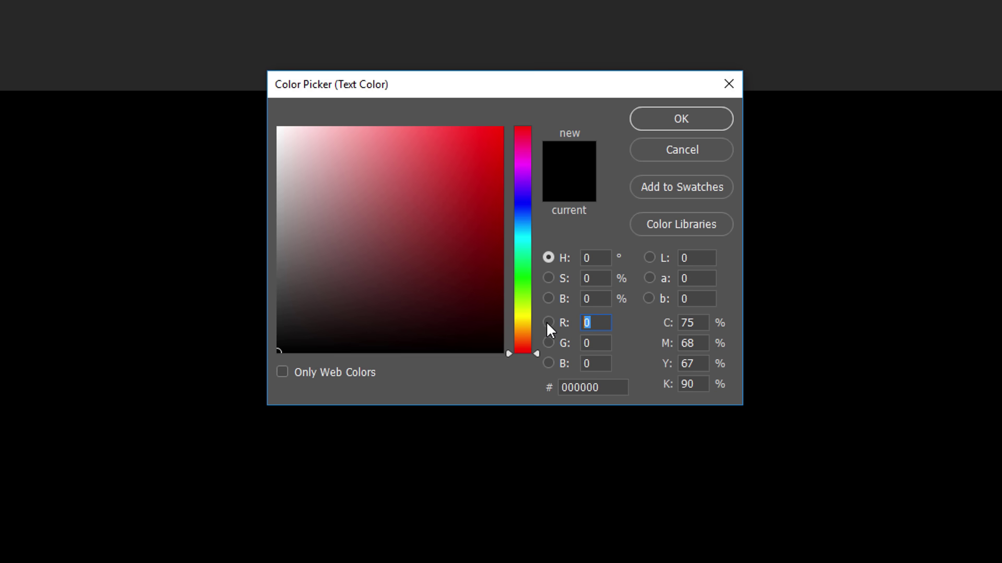
{"action": "type", "text": "255"}
{"action": "key", "text": "Tab"}
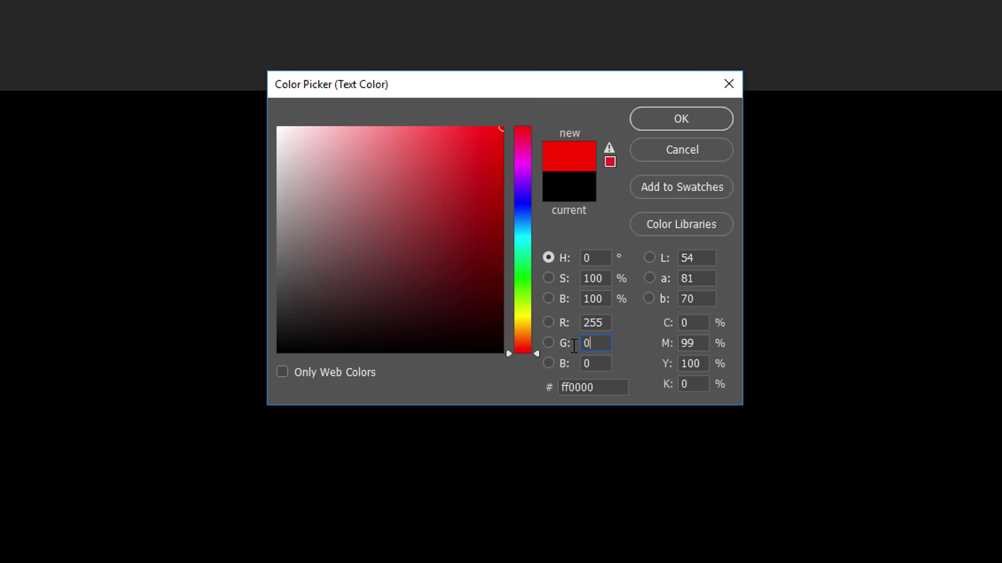
{"action": "type", "text": "255"}
{"action": "key", "text": "Tab"}
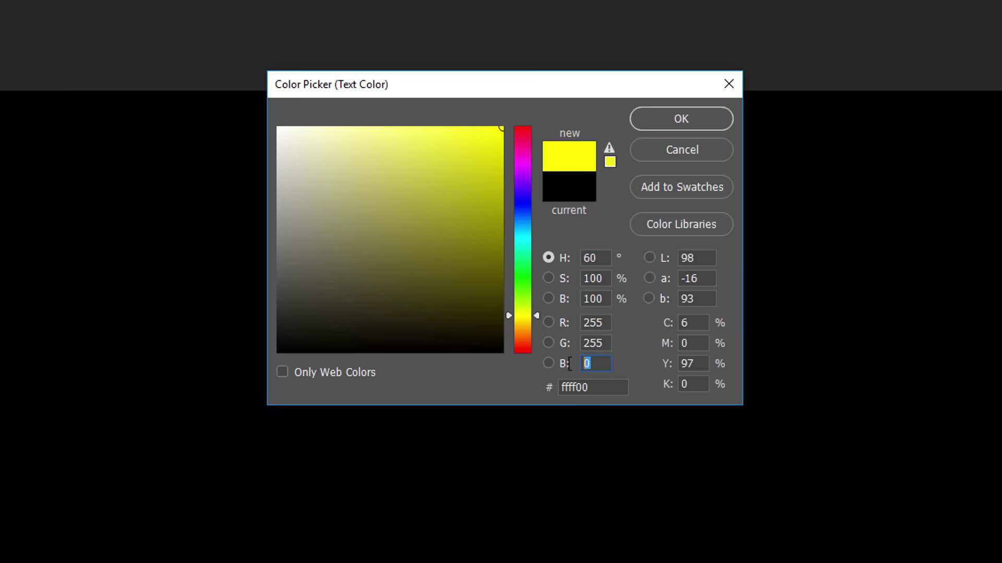
{"action": "type", "text": "255"}
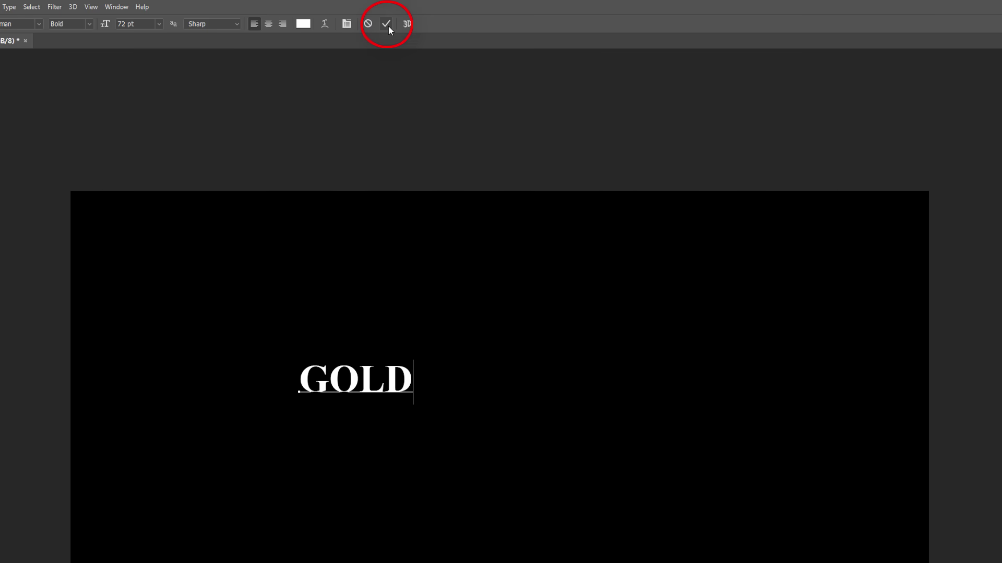
{"action": "left_click", "coordinate": [387, 24]}
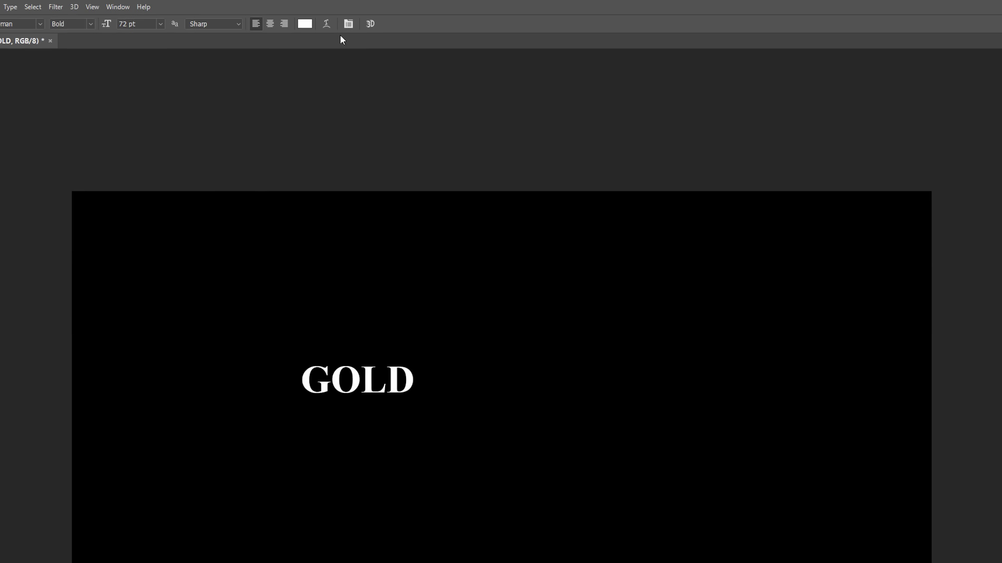
Scale the GOLD text up about 674% with Free Transform and commit it.
{"action": "left_click", "coordinate": [57, 8]}
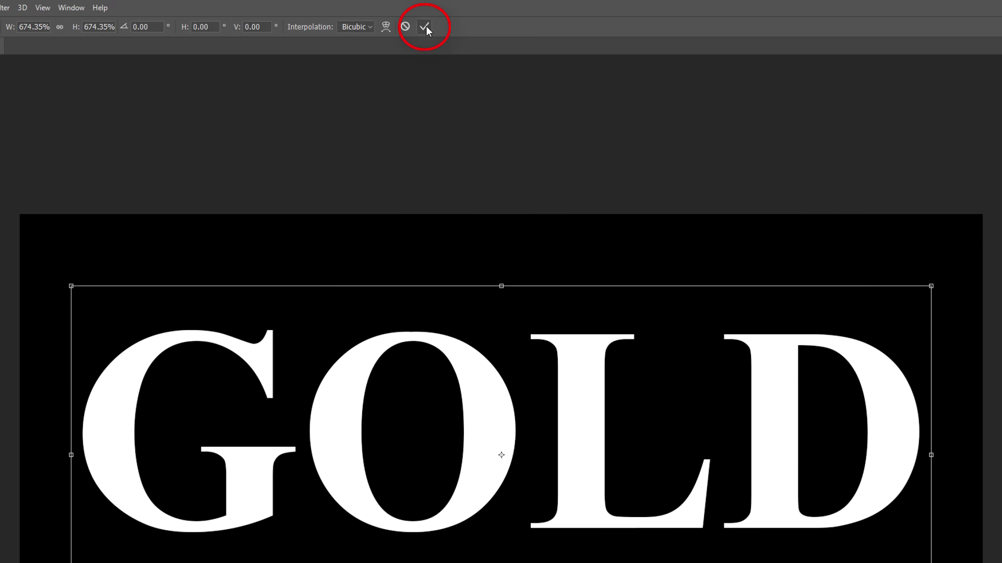
{"action": "left_click", "coordinate": [426, 26]}
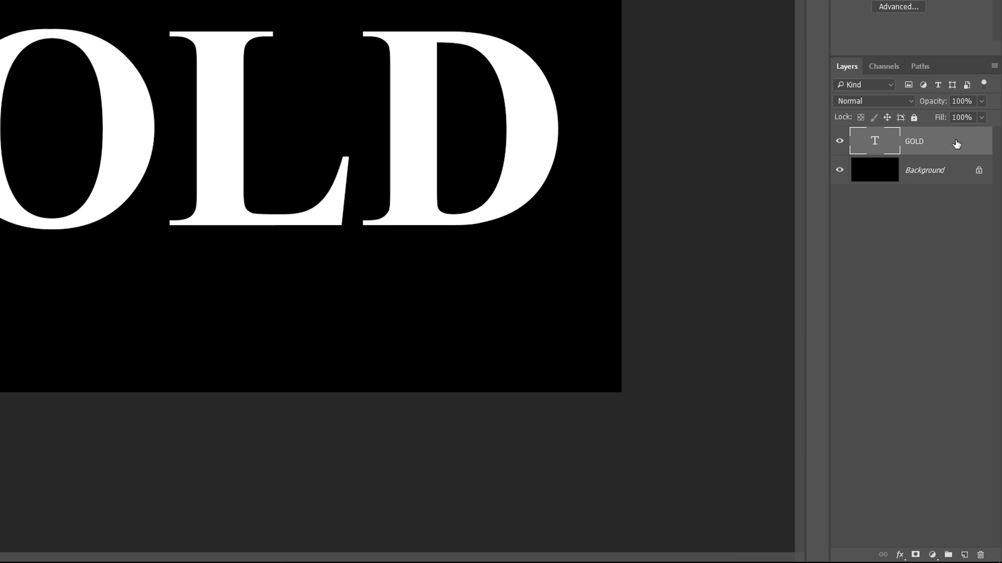
Make a 'GOLD copy' layer by duplicating the GOLD type layer in the Layers panel.
{"action": "left_click_drag", "start_coordinate": [956, 144], "coordinate": [965, 557]}
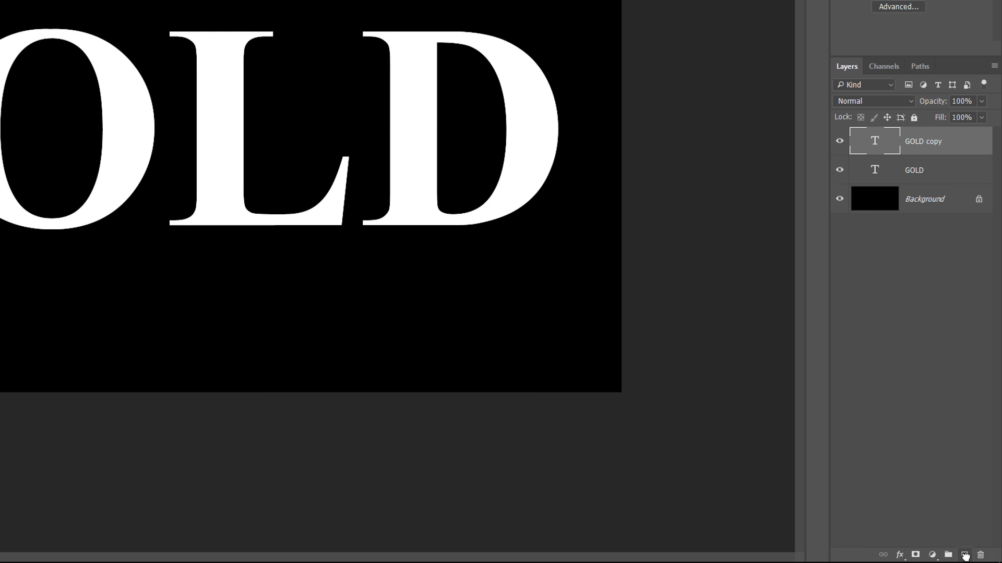
Add a Gradient Overlay effect to GOLD copy and bring up its gradient in the Gradient Editor.
{"action": "left_click", "coordinate": [900, 556]}
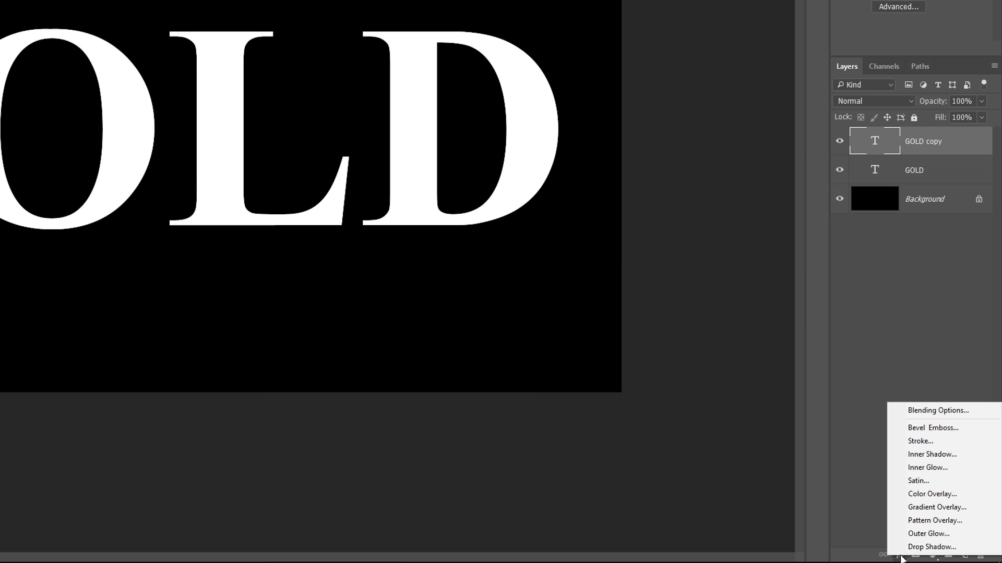
{"action": "left_click", "coordinate": [973, 508]}
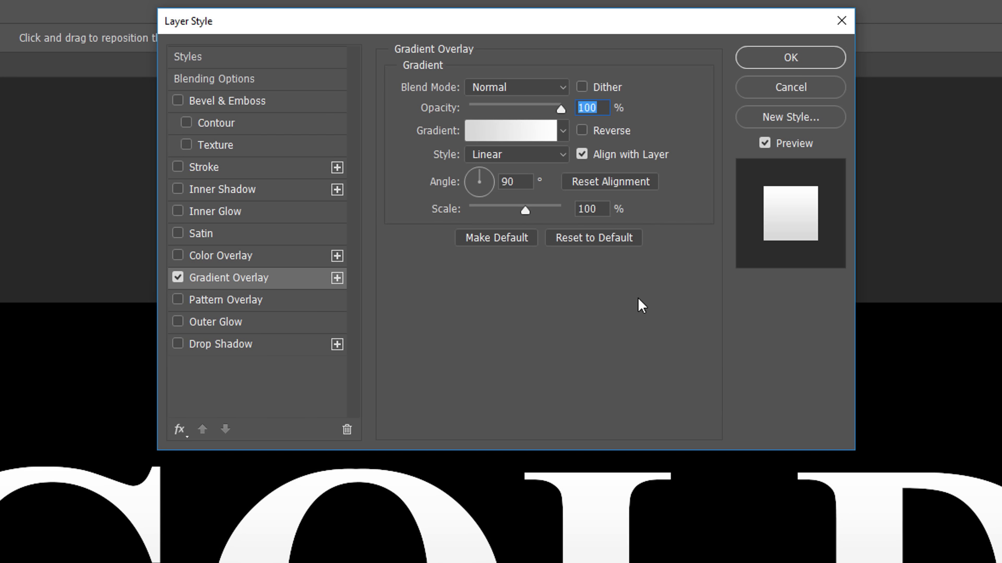
{"action": "left_click", "coordinate": [515, 135]}
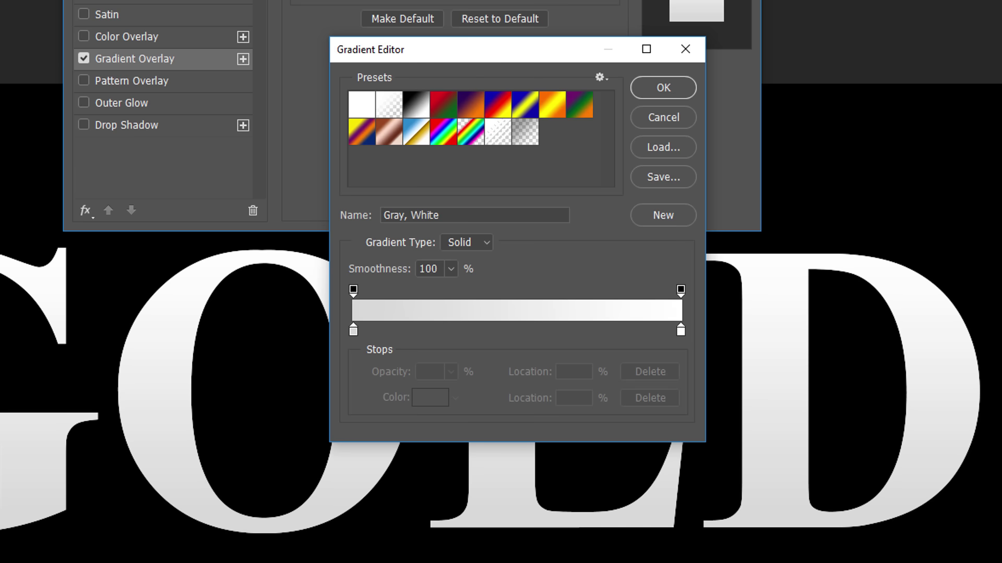
Set the left gradient stop to pale yellow, RGB 246/238/173.
{"action": "double_click", "coordinate": [353, 329]}
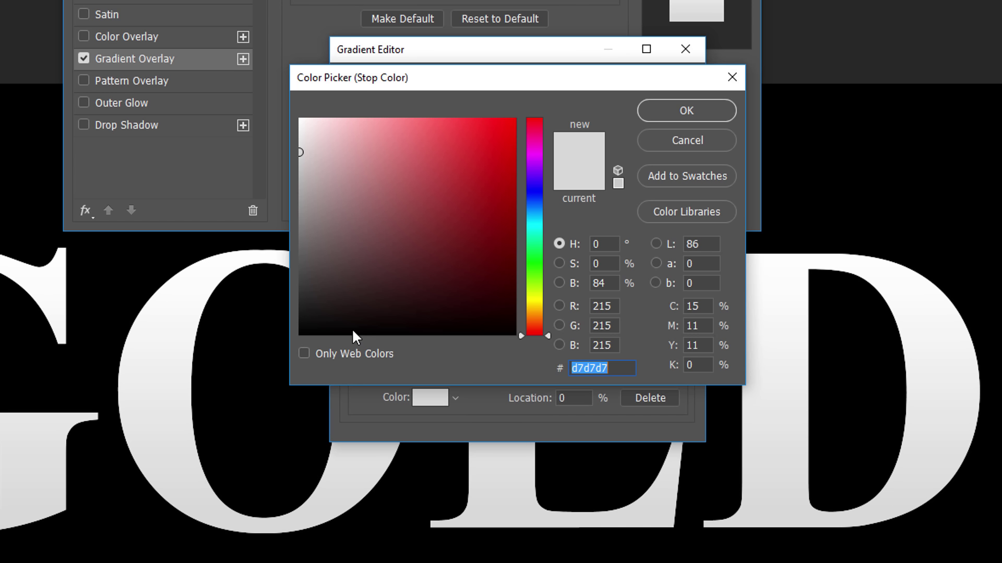
{"action": "left_click_drag", "start_coordinate": [615, 311], "coordinate": [571, 326]}
{"action": "type", "text": "246"}
{"action": "type", "text": "238"}
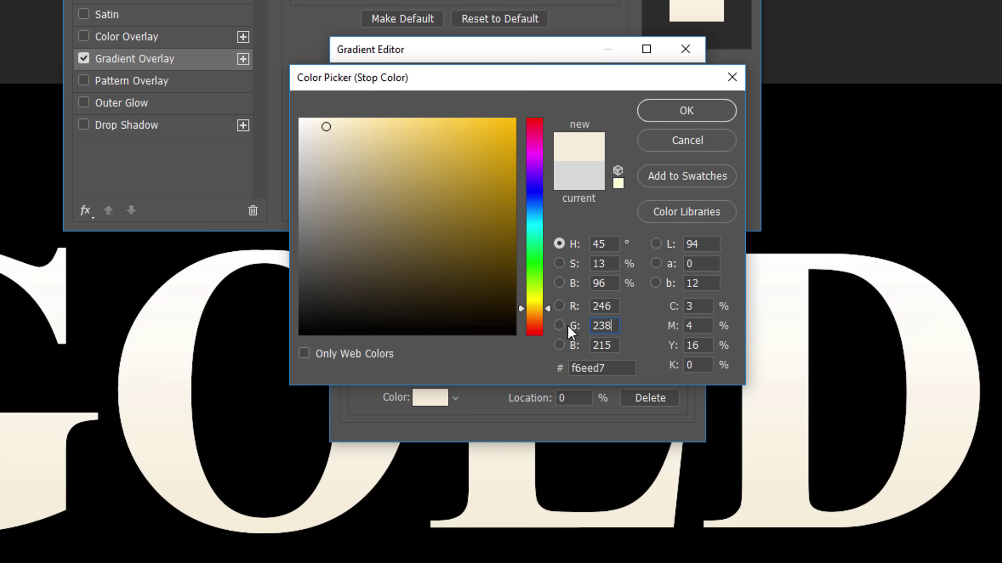
{"action": "left_click_drag", "start_coordinate": [613, 346], "coordinate": [575, 342]}
{"action": "type", "text": "173"}
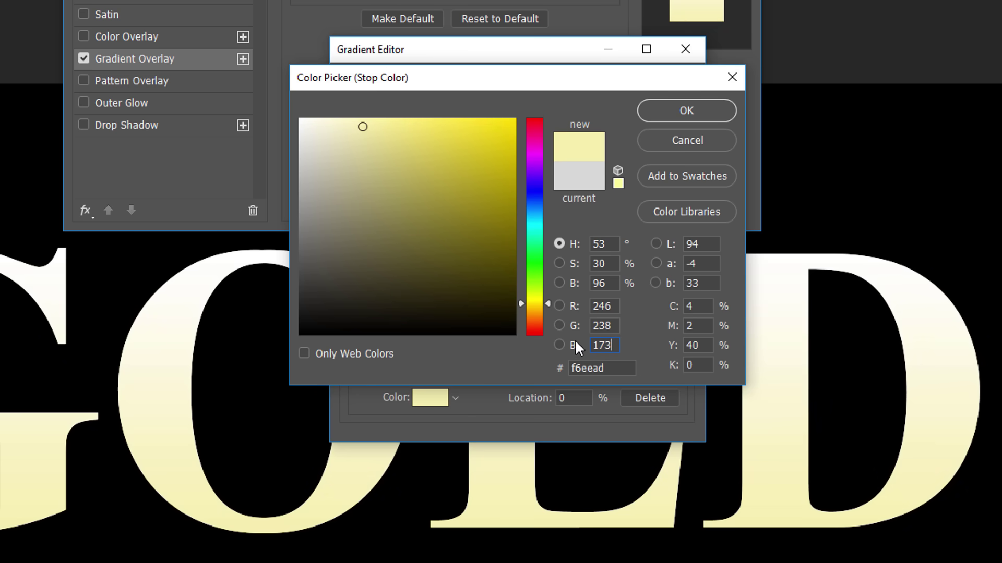
{"action": "left_click", "coordinate": [690, 112]}
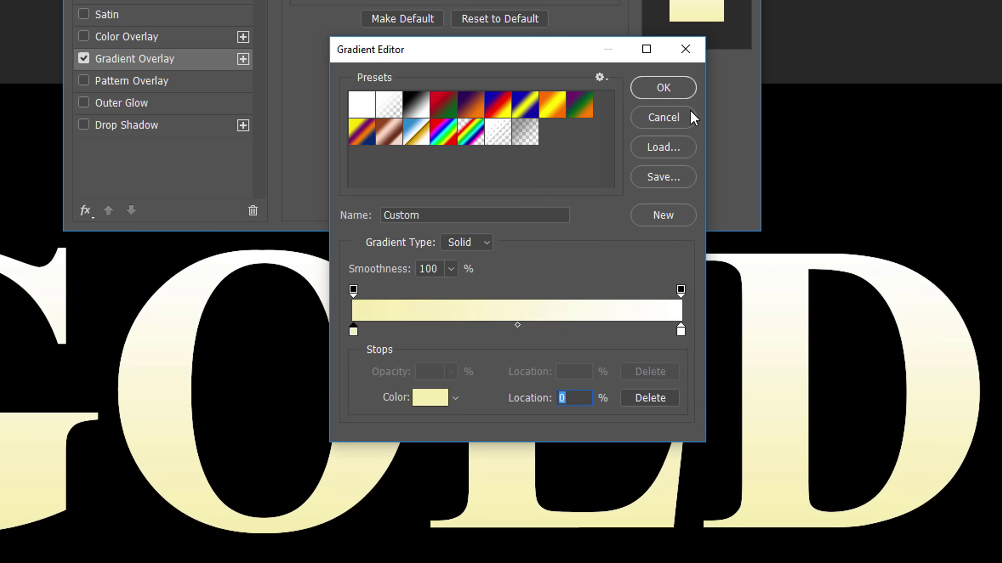
Enter RGB 193/172/81 (c1ac51) for the right gradient stop's colour.
{"action": "left_click", "coordinate": [679, 328]}
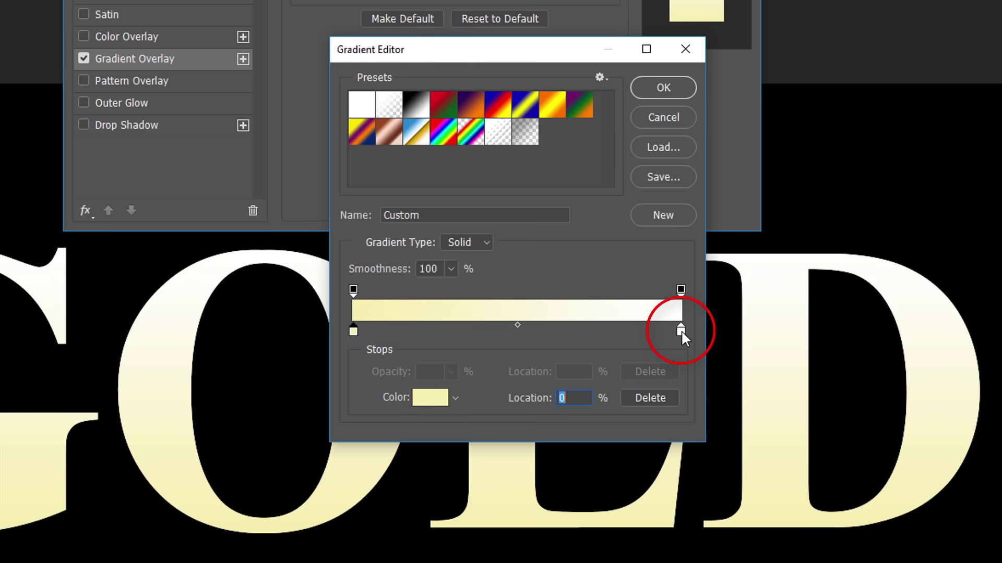
{"action": "double_click", "coordinate": [681, 330]}
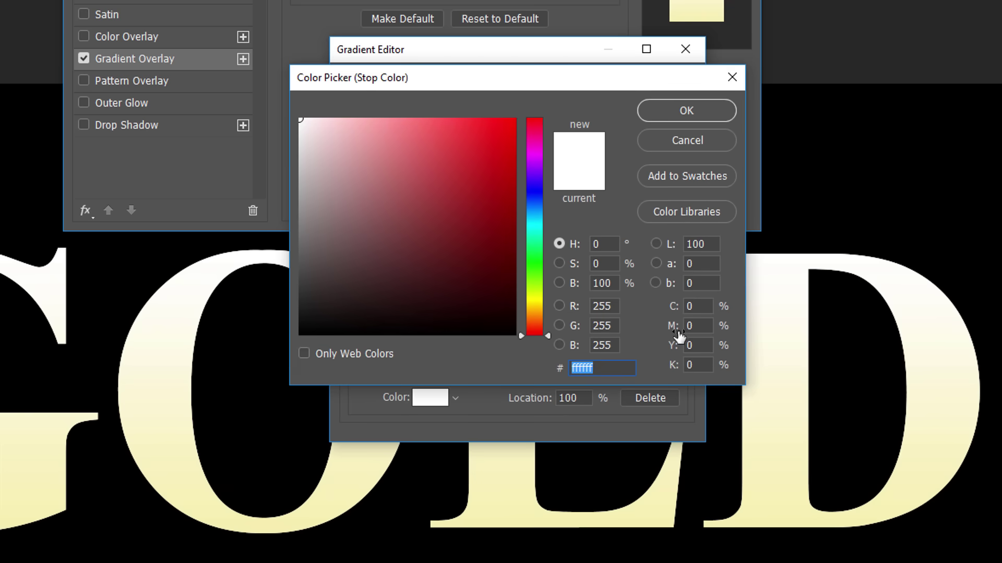
{"action": "left_click_drag", "start_coordinate": [614, 307], "coordinate": [562, 308]}
{"action": "type", "text": "193"}
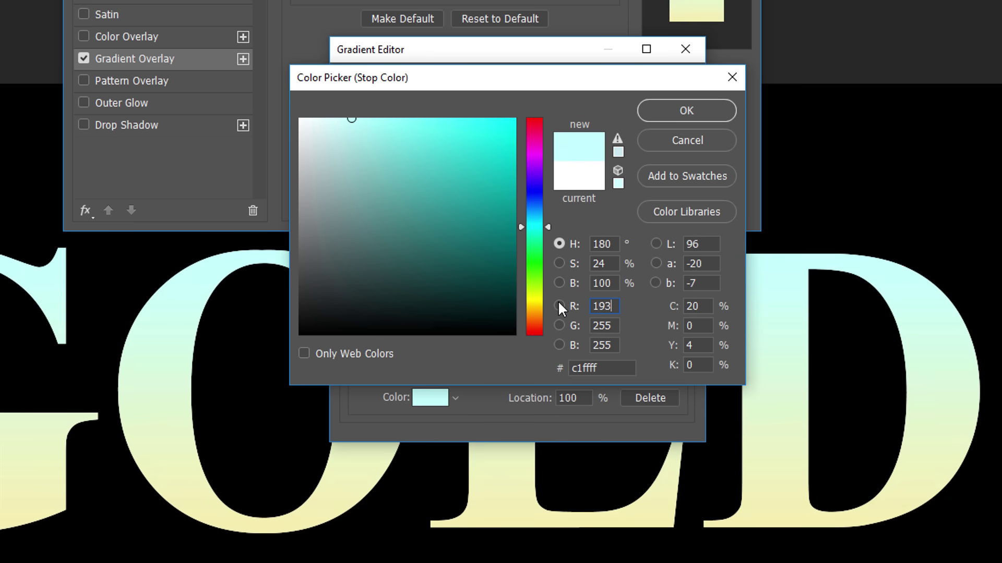
{"action": "left_click_drag", "start_coordinate": [617, 326], "coordinate": [558, 324]}
{"action": "type", "text": "172"}
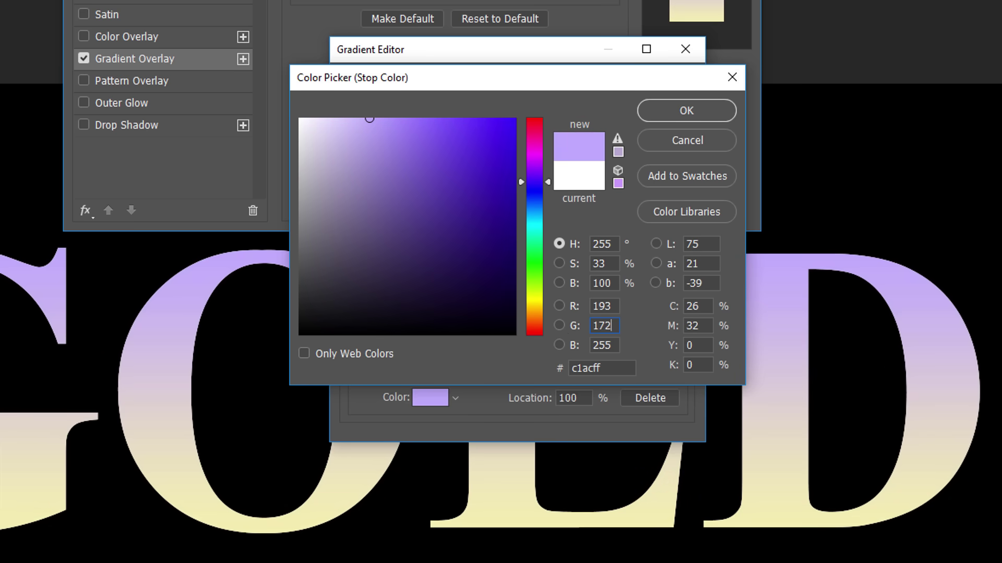
{"action": "left_click_drag", "start_coordinate": [617, 345], "coordinate": [574, 350]}
{"action": "type", "text": "81"}
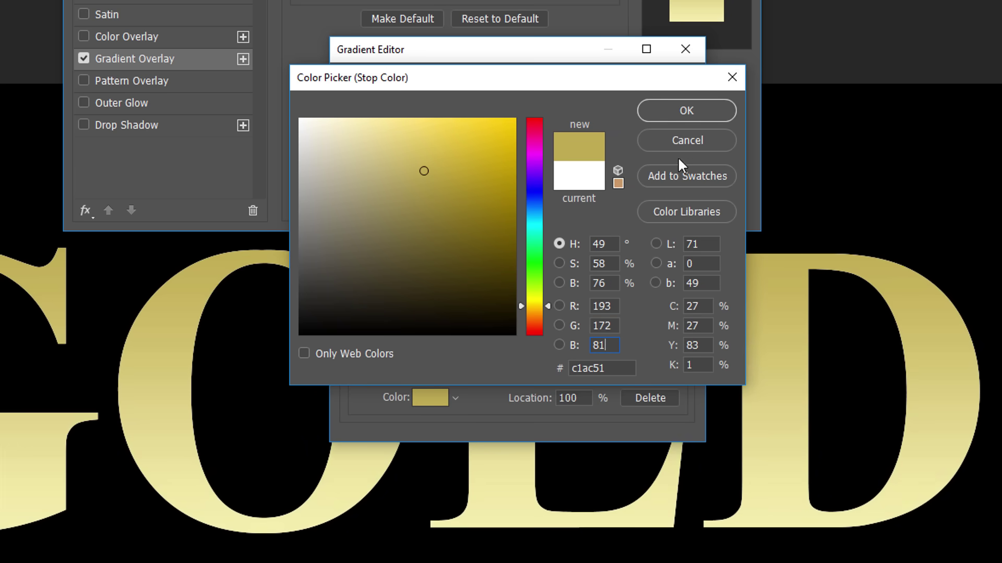
Confirm the c1ac51 stop, name the gradient 'Gold' and add it as a new preset.
{"action": "left_click", "coordinate": [703, 110]}
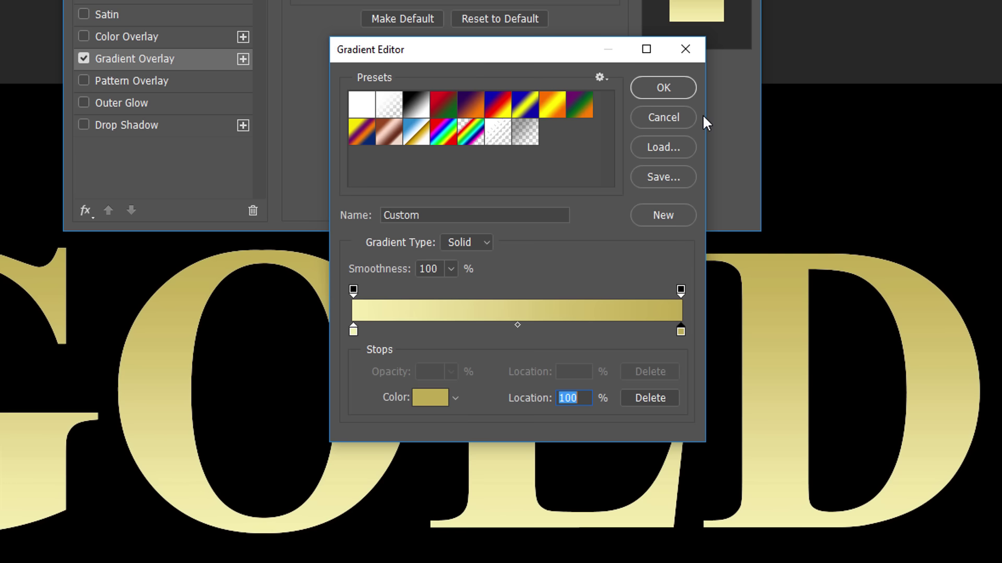
{"action": "mouse_move", "coordinate": [445, 217]}
{"action": "left_mouse_down"}
{"action": "mouse_move", "coordinate": [351, 215]}
{"action": "mouse_move", "coordinate": [319, 196]}
{"action": "left_mouse_up"}
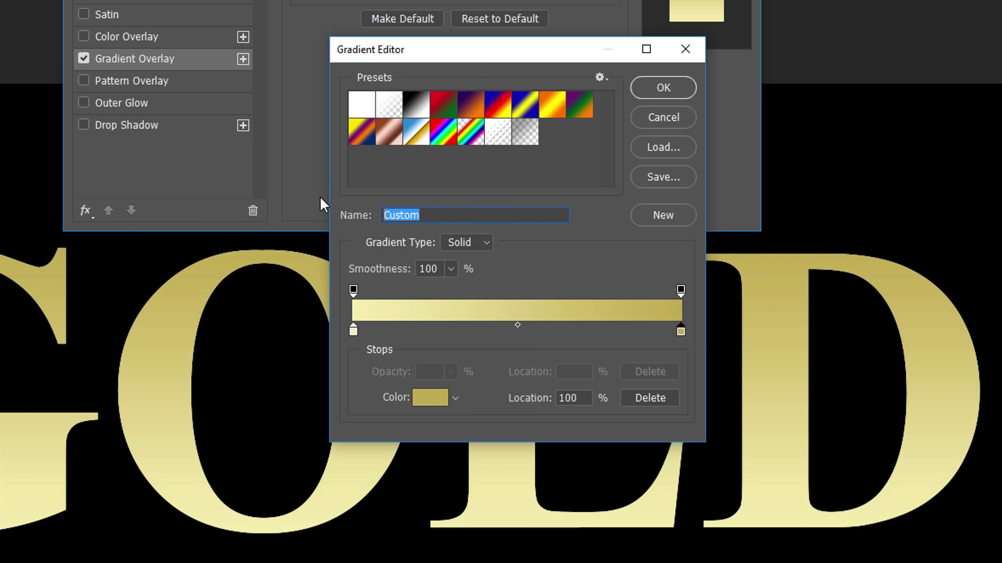
{"action": "type", "text": "Gold"}
{"action": "left_click", "coordinate": [682, 215]}
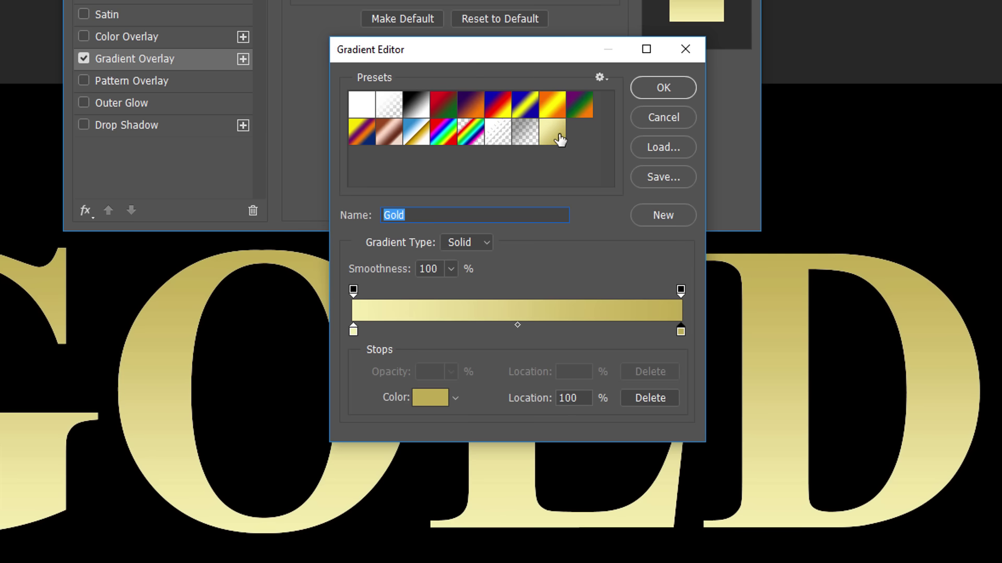
Accept the Gold gradient and switch the Gradient Overlay style to Reflected.
{"action": "left_click", "coordinate": [679, 86]}
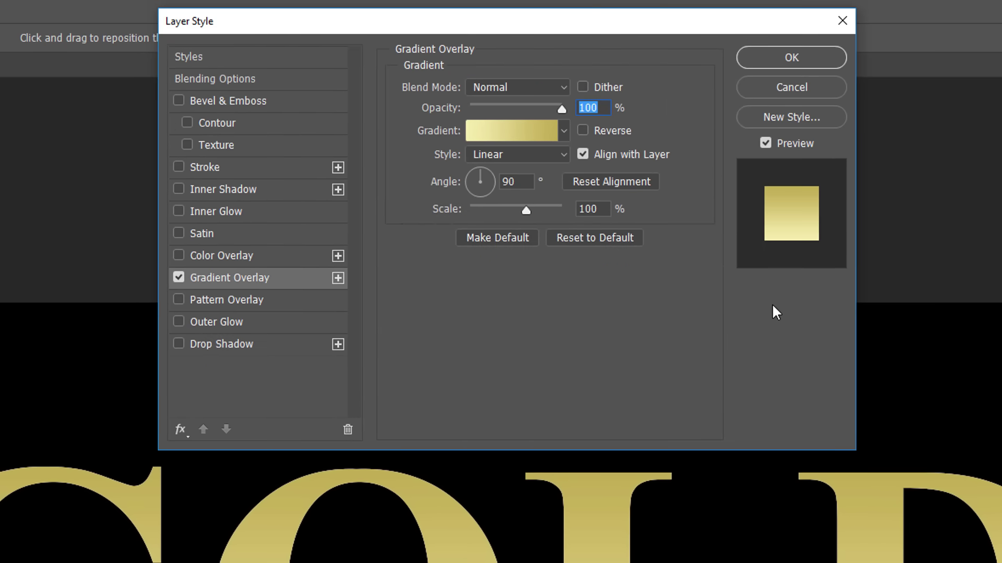
{"action": "left_click", "coordinate": [528, 153]}
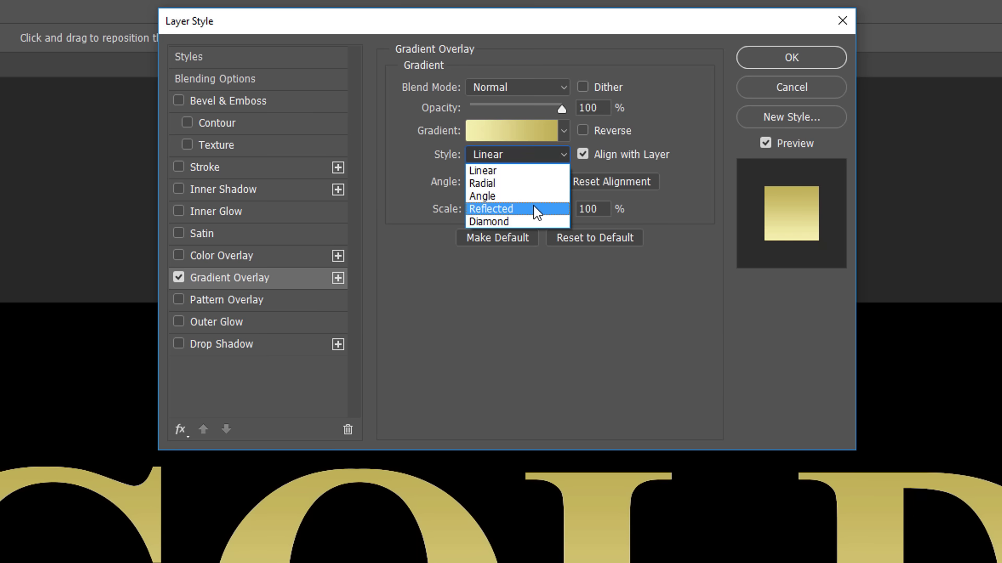
{"action": "left_click", "coordinate": [533, 208]}
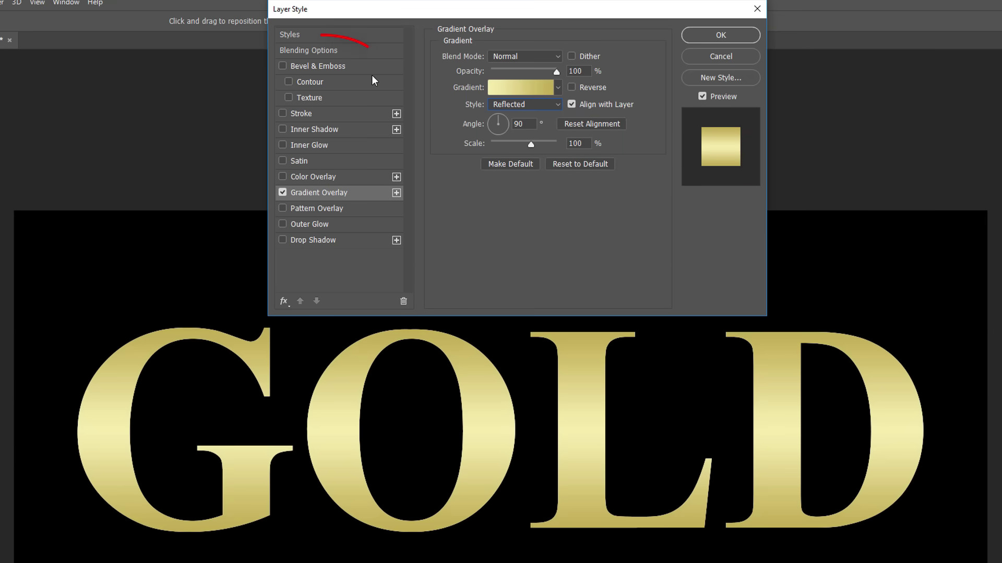
Add a Chisel Hard Bevel & Emboss with a multi-peak ring gloss contour.
{"action": "left_click", "coordinate": [363, 69]}
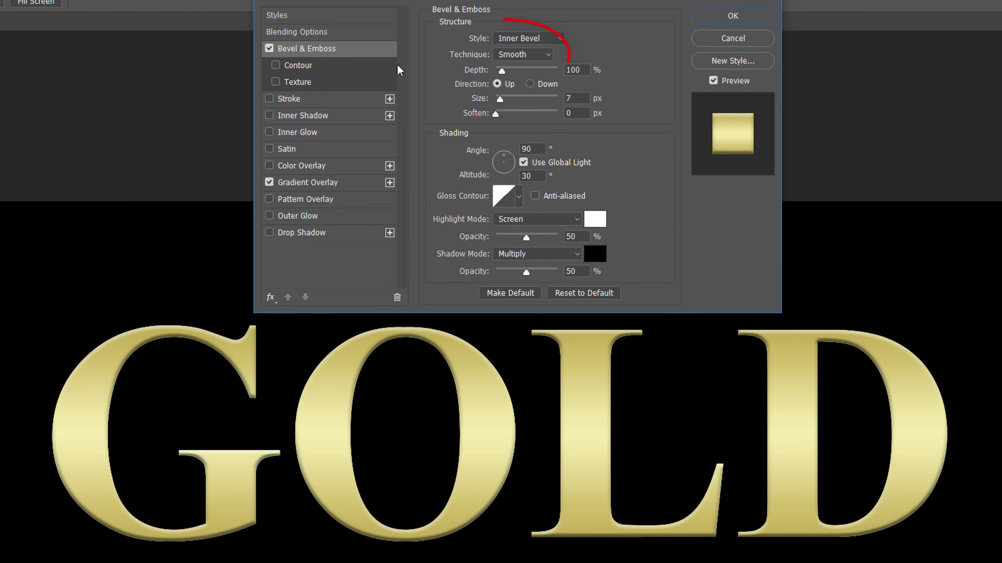
{"action": "left_click", "coordinate": [536, 57]}
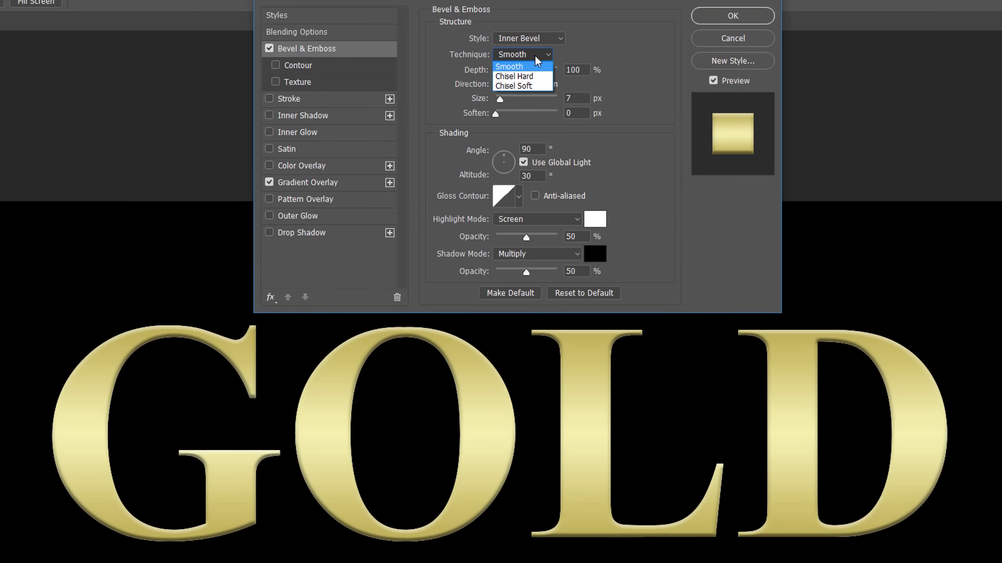
{"action": "left_click", "coordinate": [539, 79]}
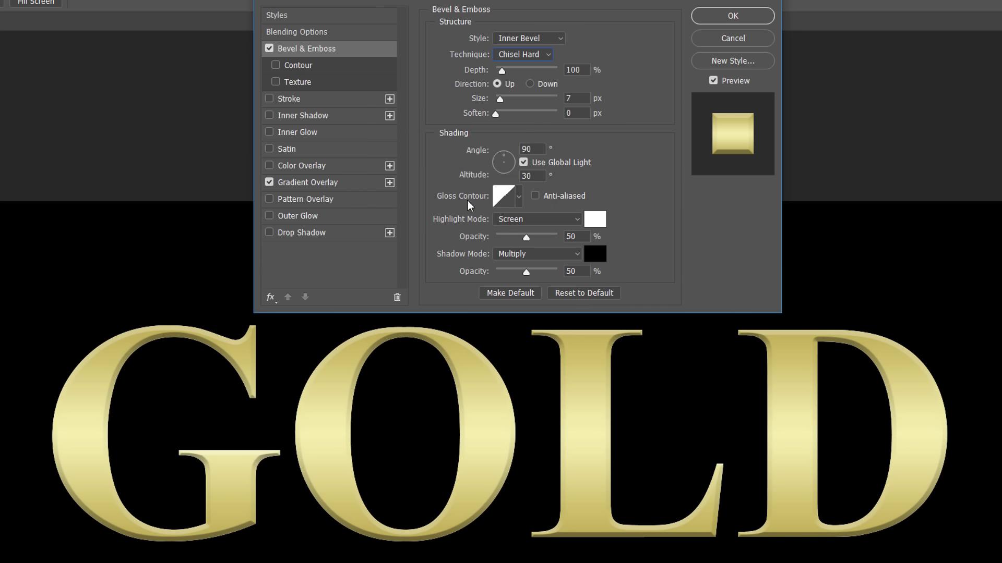
{"action": "left_click", "coordinate": [518, 196]}
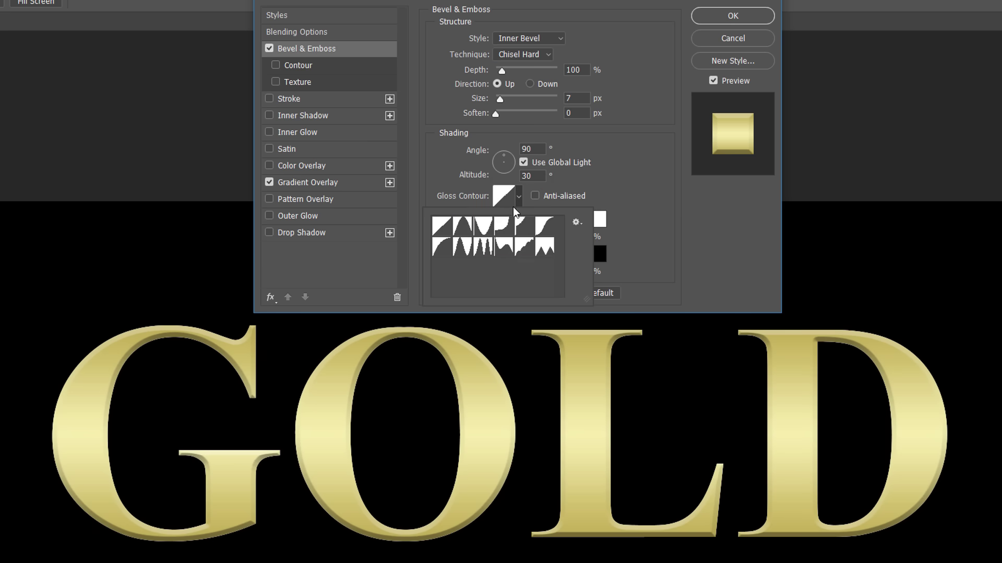
{"action": "double_click", "coordinate": [484, 246]}
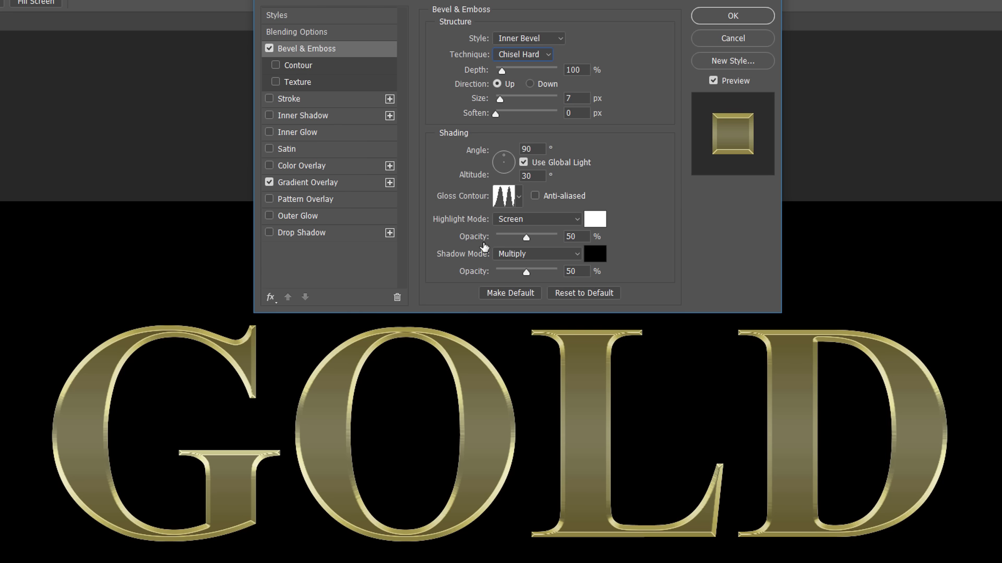
Set the bevel angle to 120°, anti-alias the contour, and use 75% highlight and shadow opacity.
{"action": "left_click", "coordinate": [528, 149]}
{"action": "type", "text": "120"}
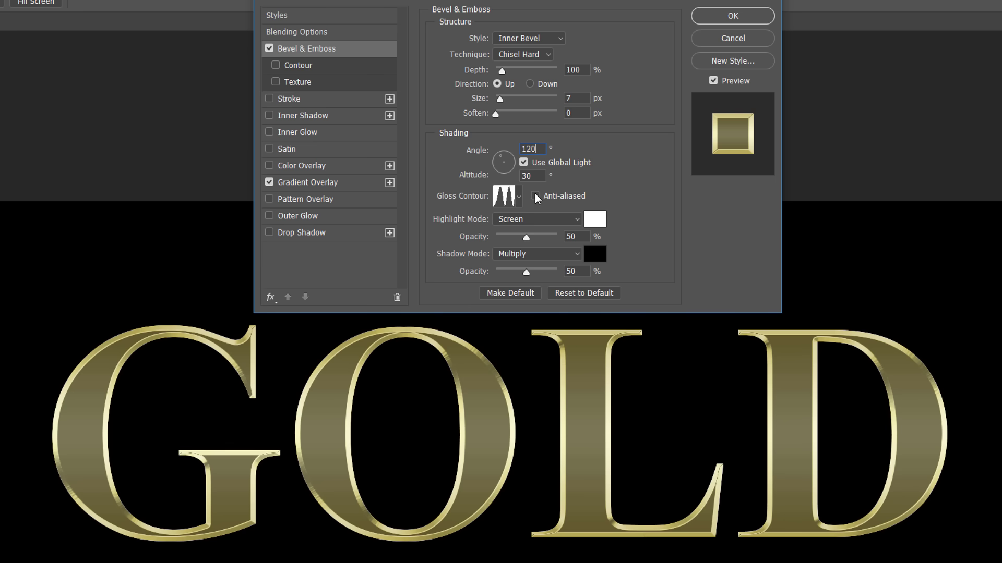
{"action": "left_click", "coordinate": [535, 196]}
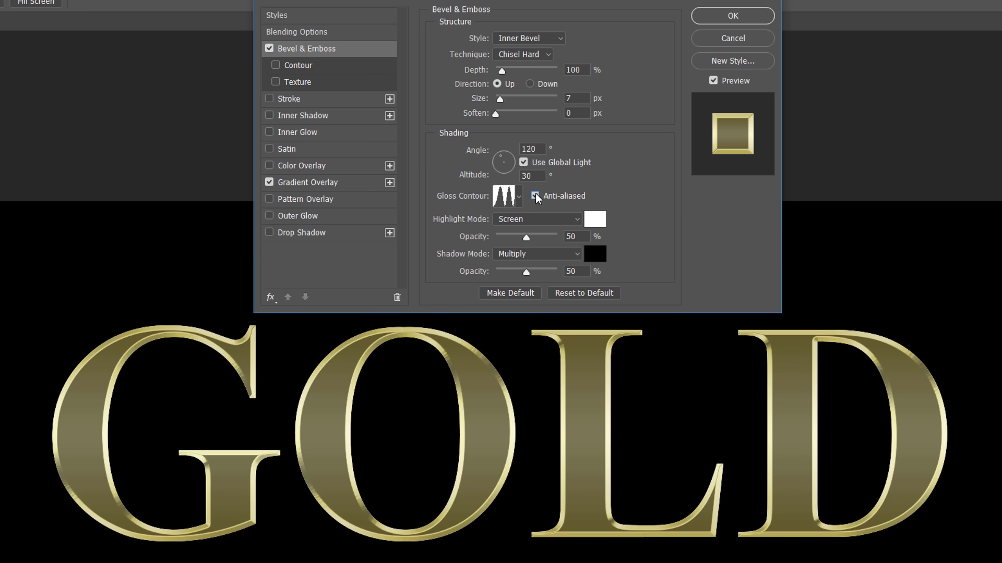
{"action": "double_click", "coordinate": [580, 236]}
{"action": "type", "text": "75"}
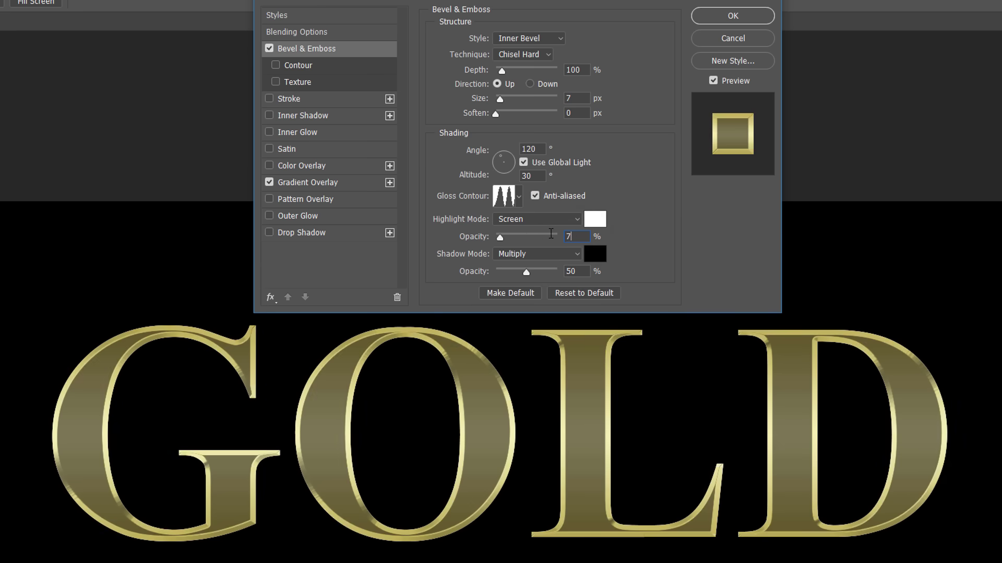
{"action": "double_click", "coordinate": [580, 271]}
{"action": "type", "text": "75"}
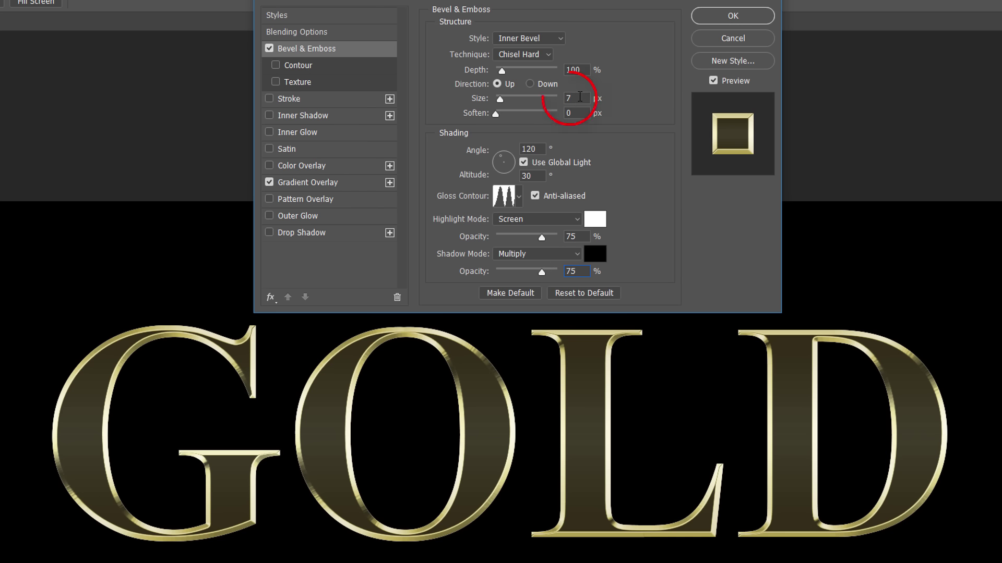
Raise the bevel size from 7 to 42 px and set its depth to 170%.
{"action": "left_click", "coordinate": [580, 97]}
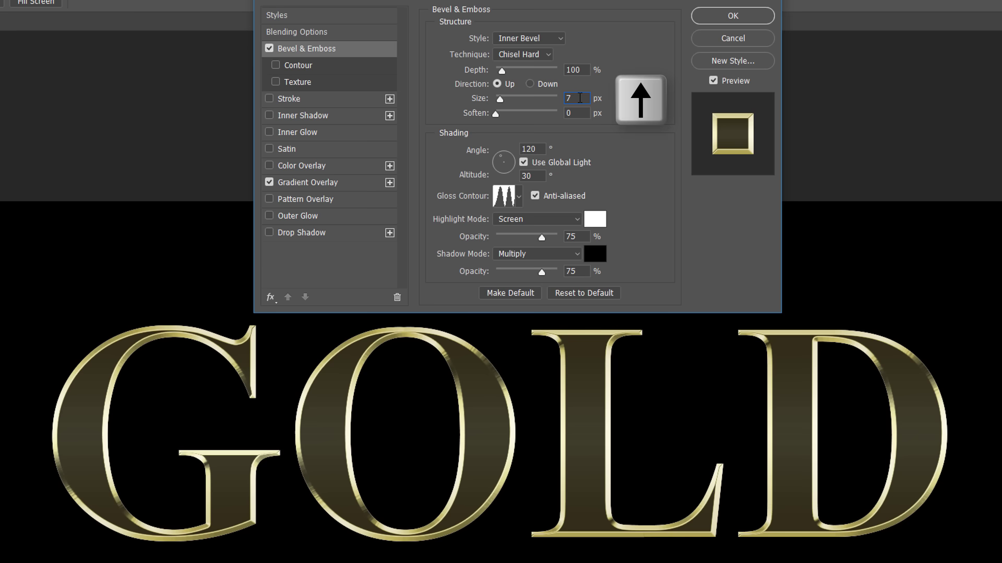
{"action": "key", "text": "Up"}
{"action": "key", "text": "Up"}
{"action": "key", "text": "Up"}
{"action": "key", "text": "Up"}
{"action": "key", "text": "Up"}
{"action": "key", "text": "Up"}
{"action": "key", "text": "Up"}
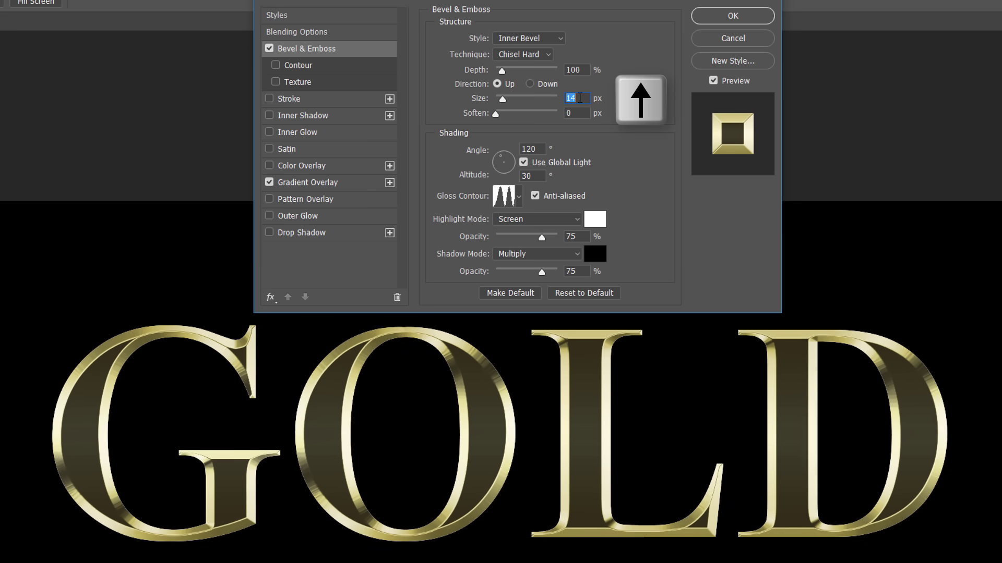
{"action": "key", "text": "Up"}
{"action": "key", "text": "Up"}
{"action": "key", "text": "Up"}
{"action": "key", "text": "Up"}
{"action": "key", "text": "Up"}
{"action": "key", "text": "Up"}
{"action": "key", "text": "Up"}
{"action": "key", "text": "Up"}
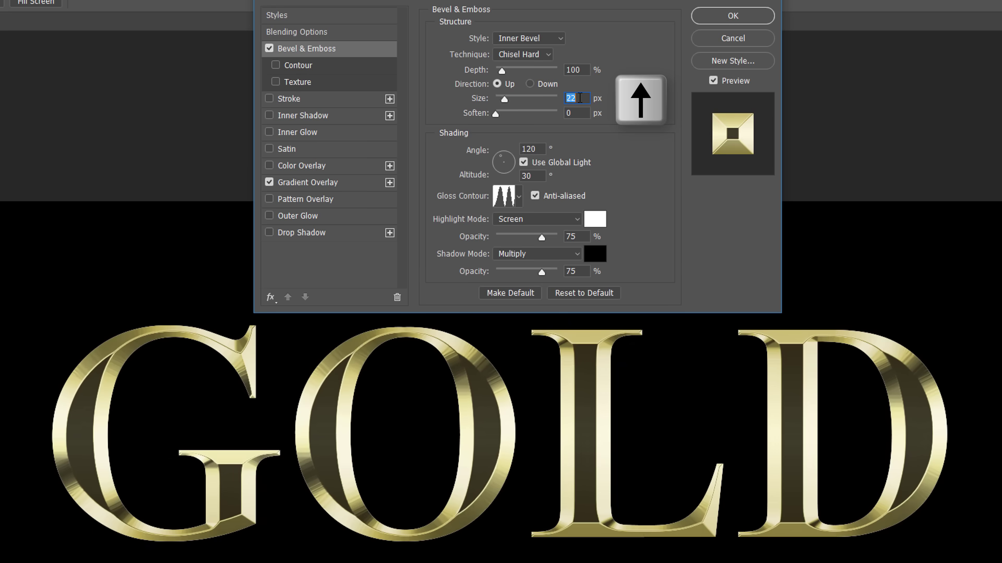
{"action": "key", "text": "Up"}
{"action": "key", "text": "Up"}
{"action": "key", "text": "Up"}
{"action": "key", "text": "Up"}
{"action": "key", "text": "Up"}
{"action": "key", "text": "Up"}
{"action": "key", "text": "Up"}
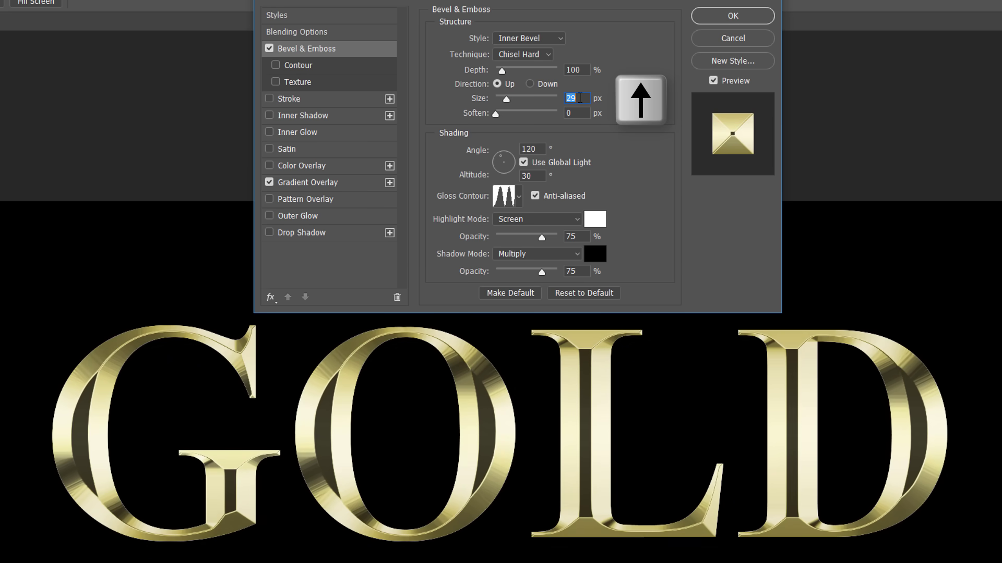
{"action": "key", "text": "Up"}
{"action": "key", "text": "Up"}
{"action": "key", "text": "Up"}
{"action": "key", "text": "Up"}
{"action": "key", "text": "Up"}
{"action": "key", "text": "Up"}
{"action": "key", "text": "Up"}
{"action": "key", "text": "Up"}
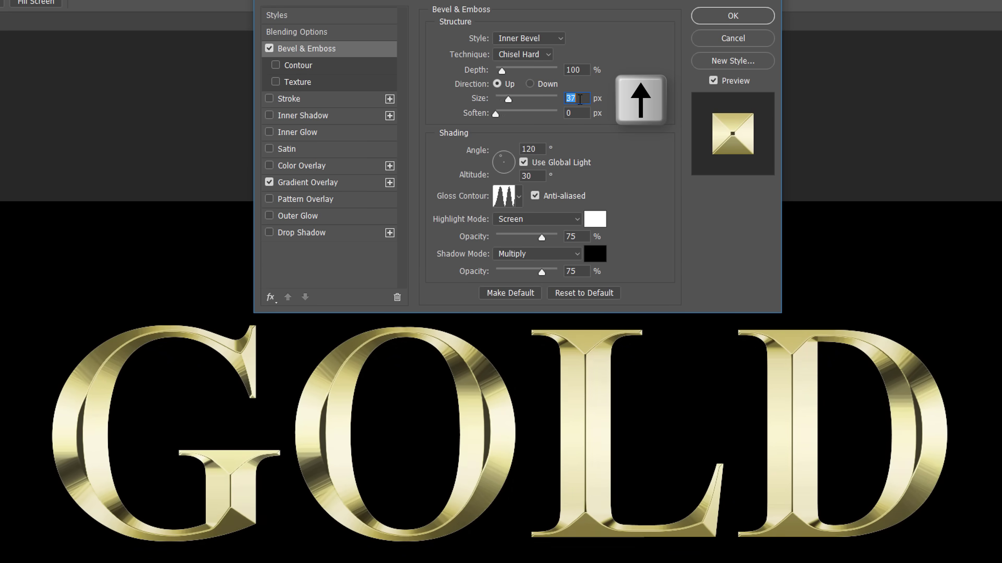
{"action": "key", "text": "Up"}
{"action": "key", "text": "Up"}
{"action": "key", "text": "Up"}
{"action": "key", "text": "Up"}
{"action": "key", "text": "Up"}
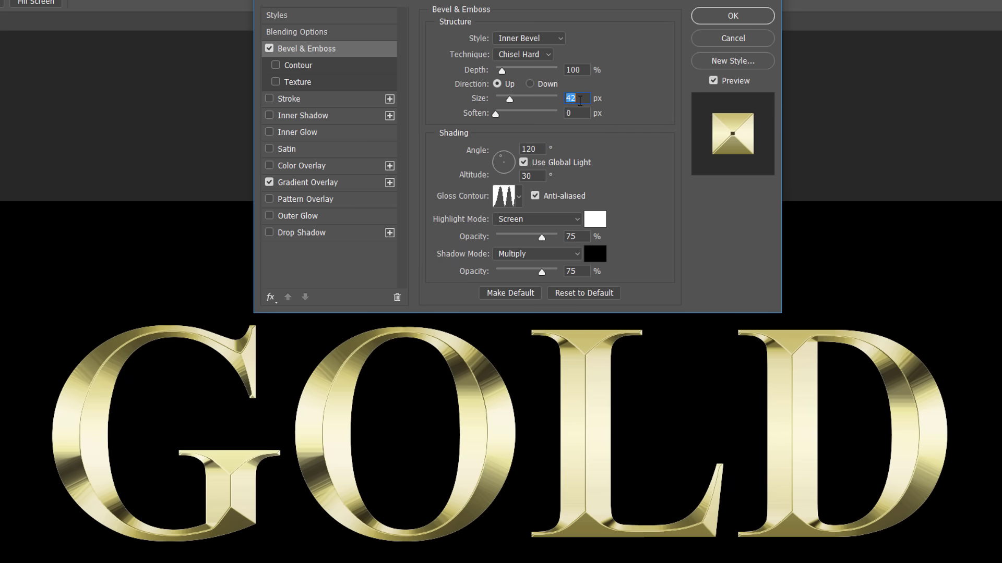
{"action": "left_click", "coordinate": [572, 70]}
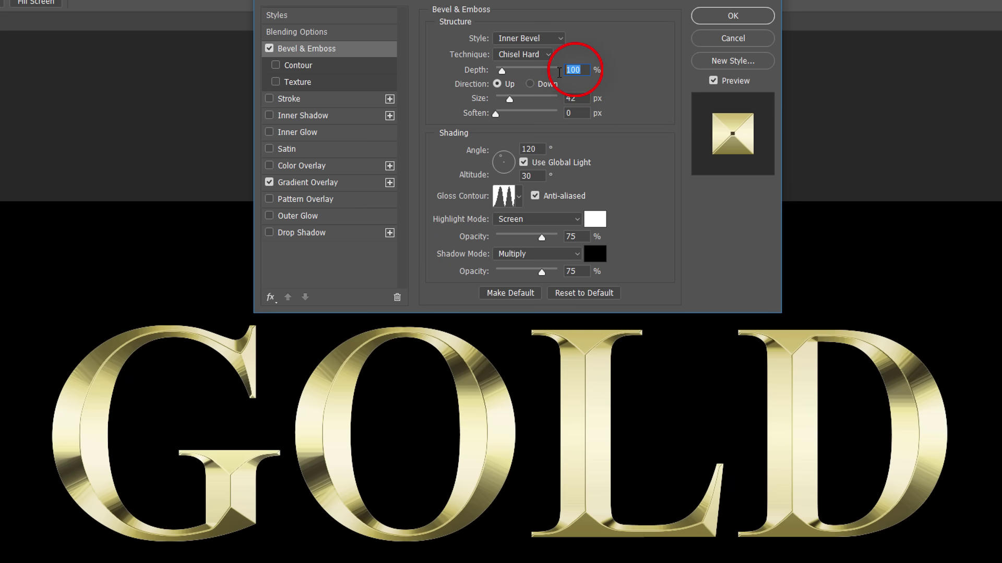
{"action": "type", "text": "170"}
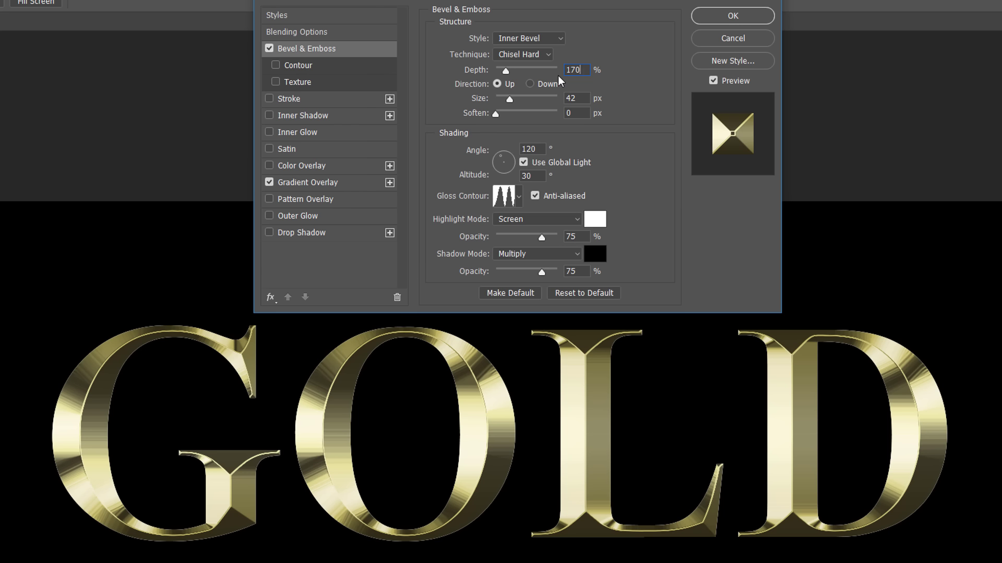
Enable Inner Glow in Multiply mode at 50% opacity.
{"action": "left_click", "coordinate": [330, 131]}
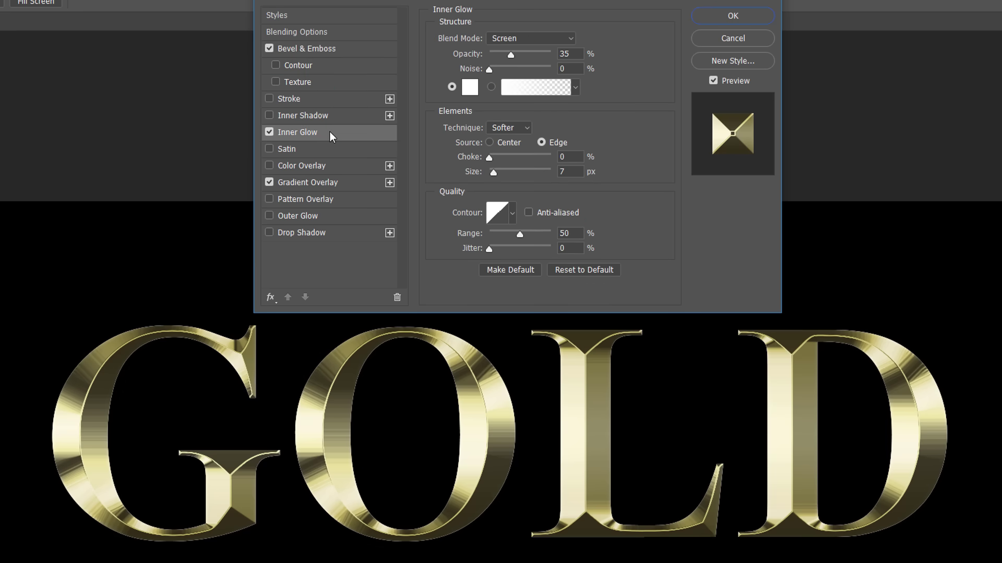
{"action": "left_click", "coordinate": [530, 39]}
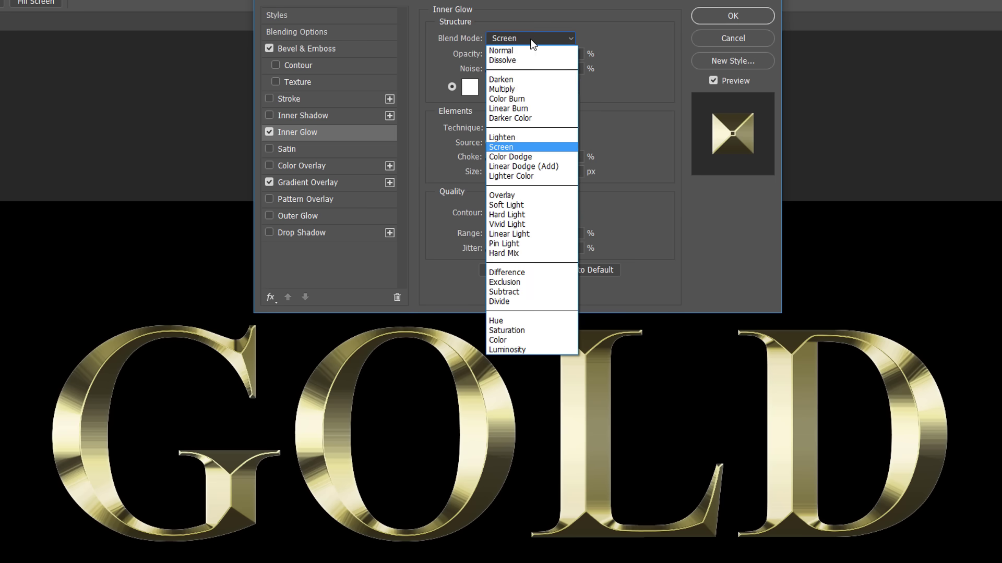
{"action": "left_click", "coordinate": [531, 89]}
{"action": "double_click", "coordinate": [567, 54]}
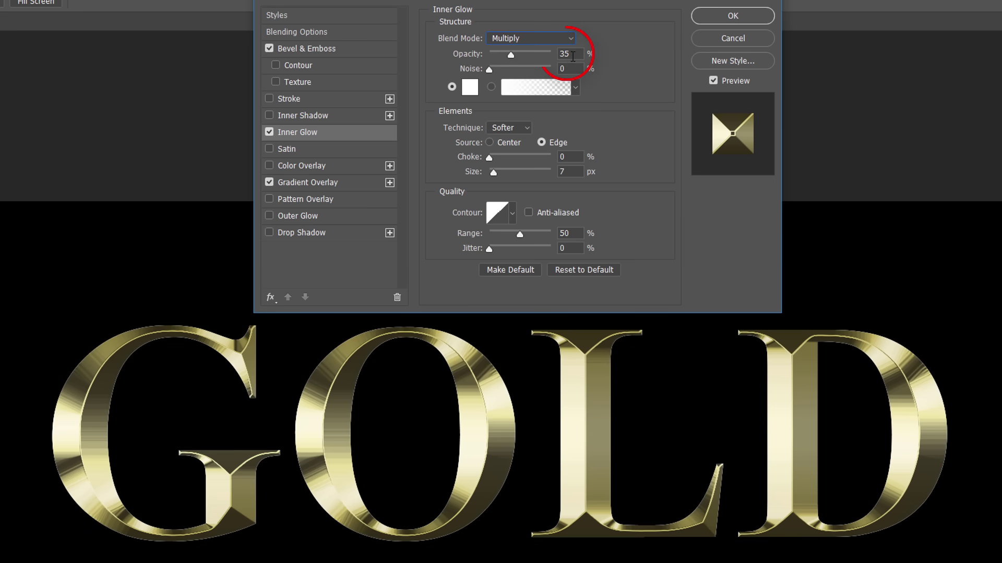
{"action": "type", "text": "50"}
Colour the inner glow orange e8801f (RGB 232/128/31) and widen it to 70 px.
{"action": "left_click", "coordinate": [471, 88]}
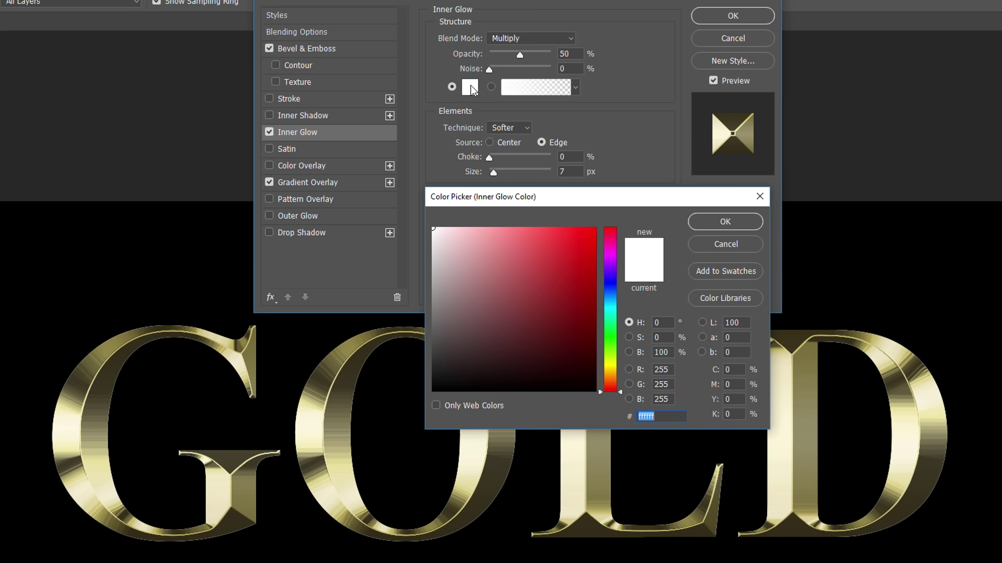
{"action": "left_click_drag", "start_coordinate": [672, 371], "coordinate": [641, 366]}
{"action": "type", "text": "232"}
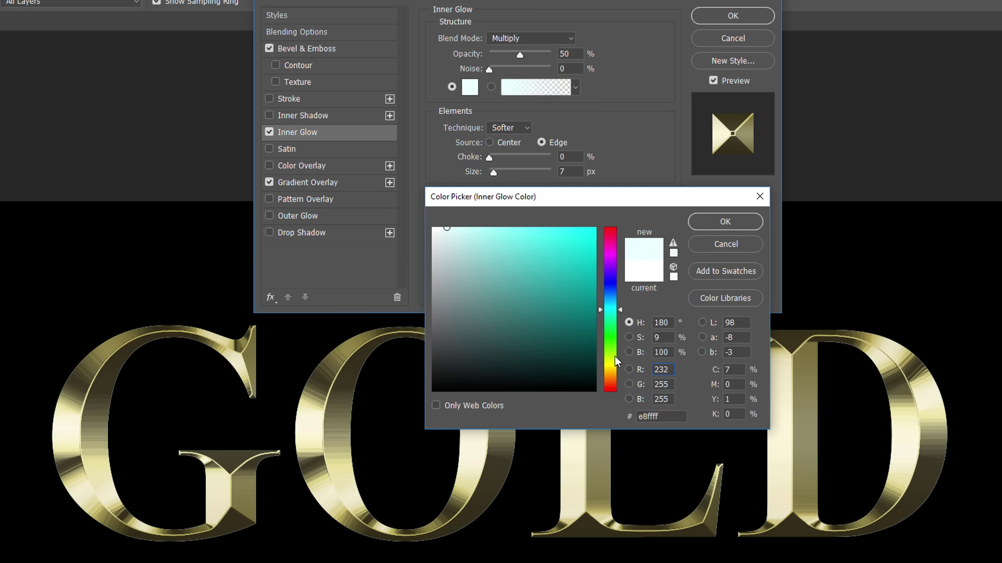
{"action": "left_click_drag", "start_coordinate": [667, 386], "coordinate": [638, 386]}
{"action": "type", "text": "128"}
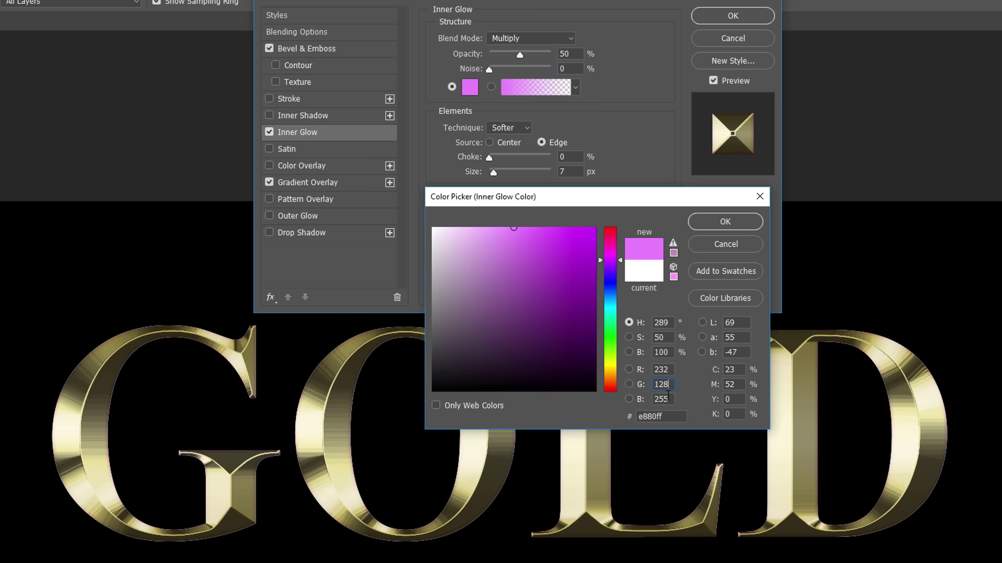
{"action": "left_click_drag", "start_coordinate": [670, 400], "coordinate": [641, 407]}
{"action": "type", "text": "31"}
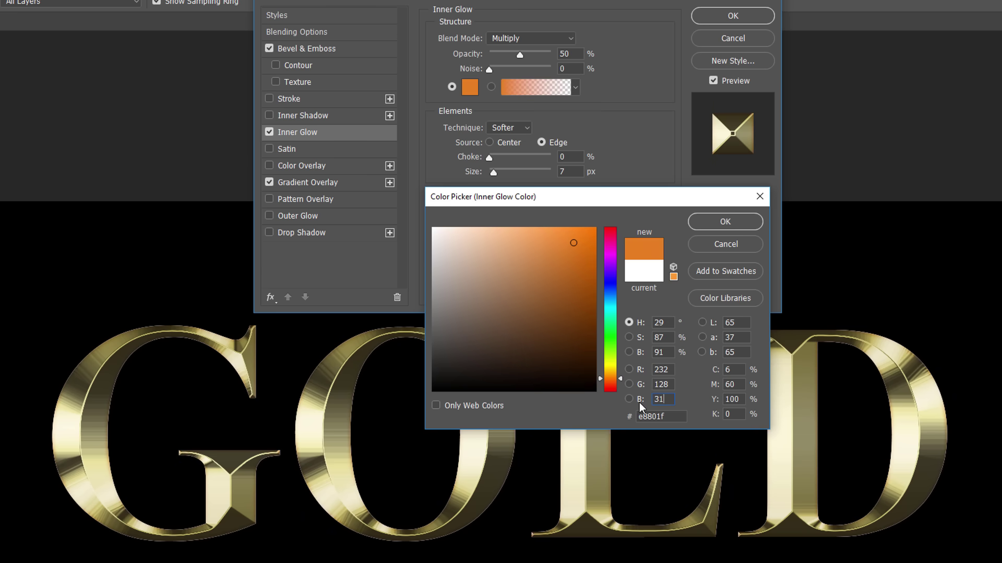
{"action": "left_click", "coordinate": [732, 222]}
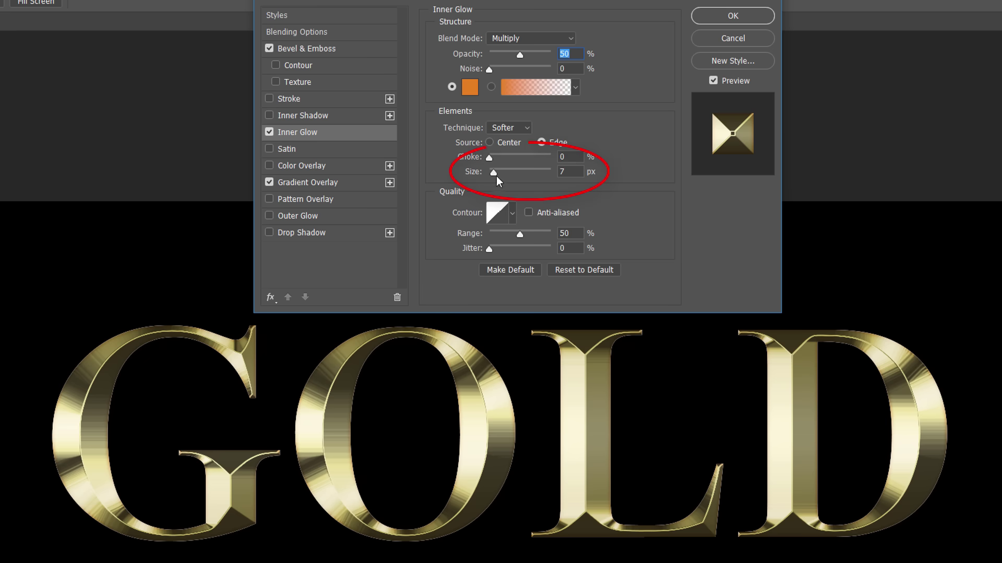
{"action": "left_click_drag", "start_coordinate": [493, 172], "coordinate": [511, 175]}
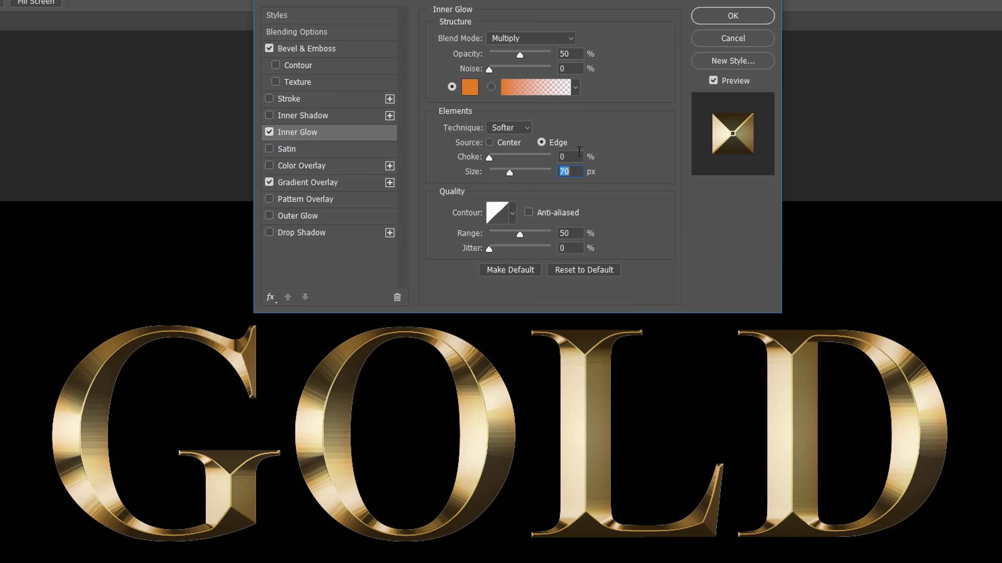
Apply the copy's styles, then give the original GOLD layer a gold-gradient Stroke.
{"action": "left_click", "coordinate": [756, 17]}
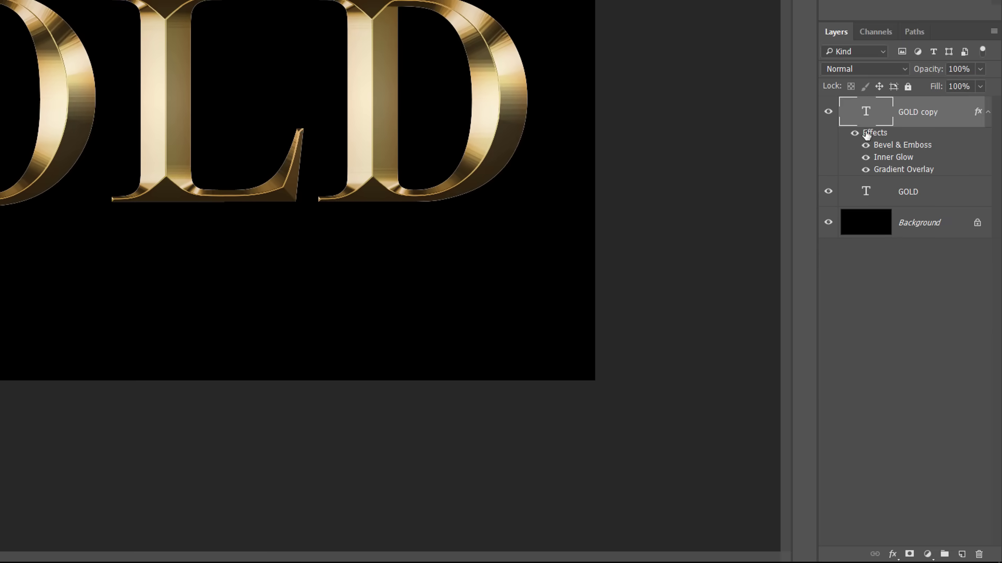
{"action": "left_click", "coordinate": [945, 196]}
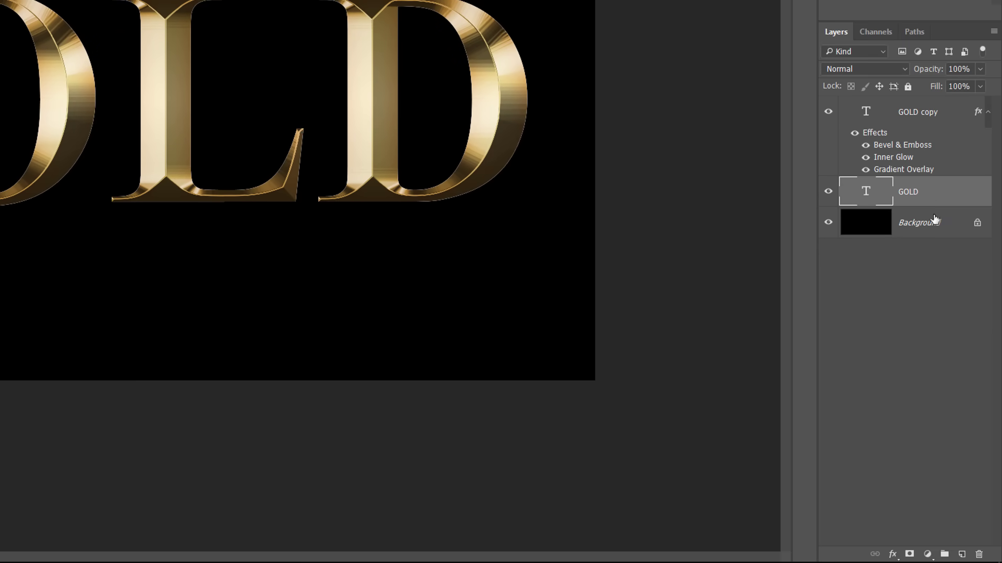
{"action": "left_click", "coordinate": [893, 555]}
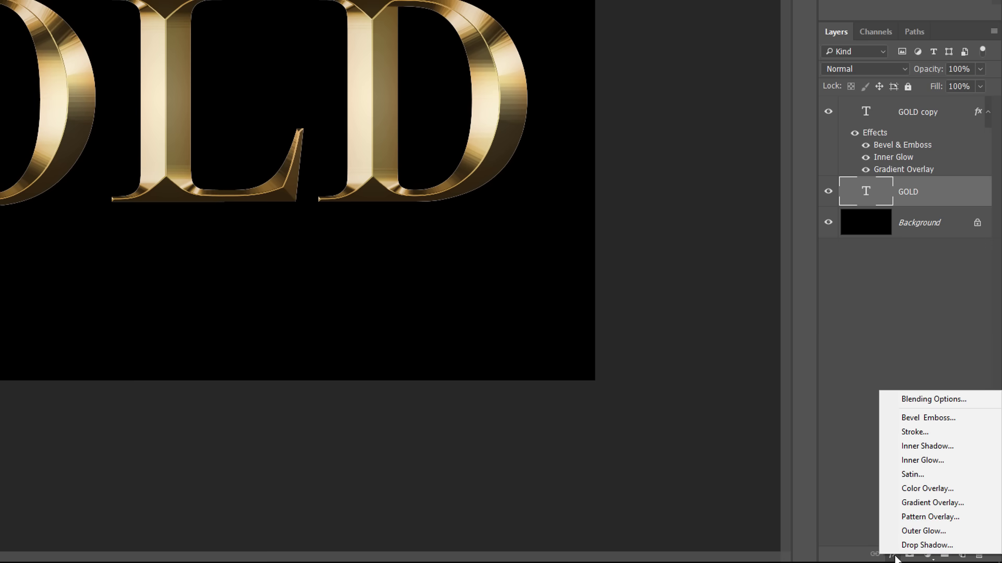
{"action": "left_click", "coordinate": [939, 432]}
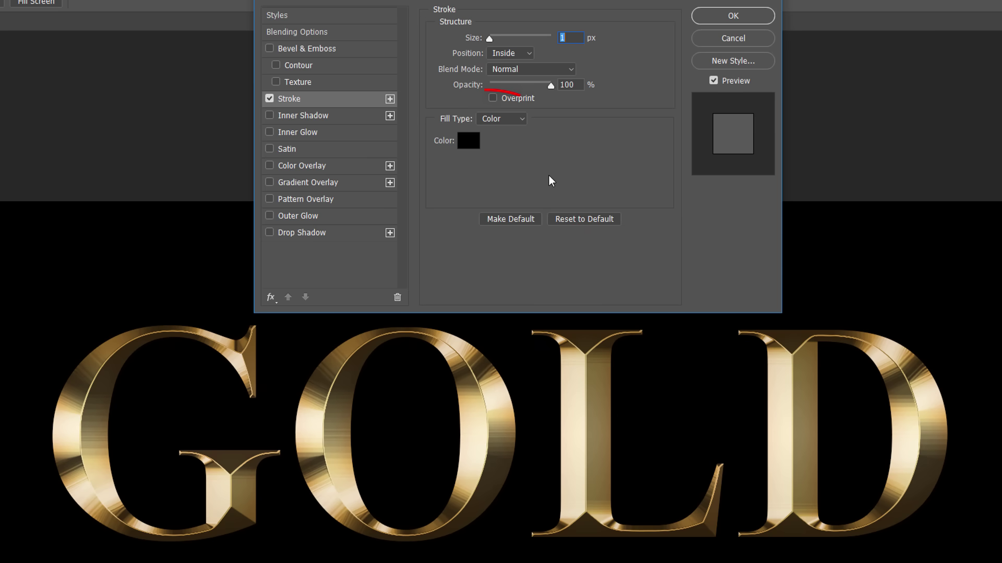
{"action": "left_click", "coordinate": [522, 119]}
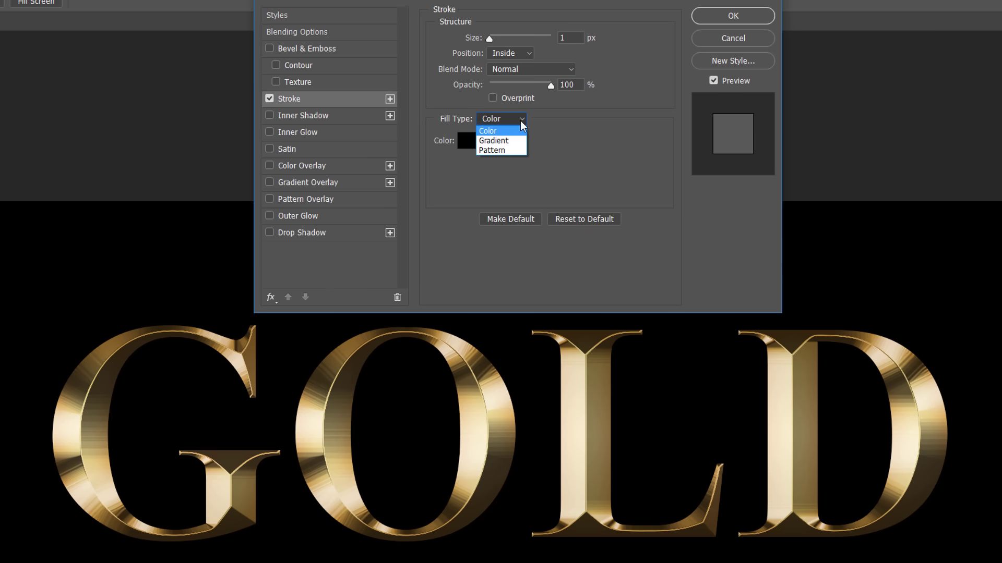
{"action": "left_click", "coordinate": [521, 141]}
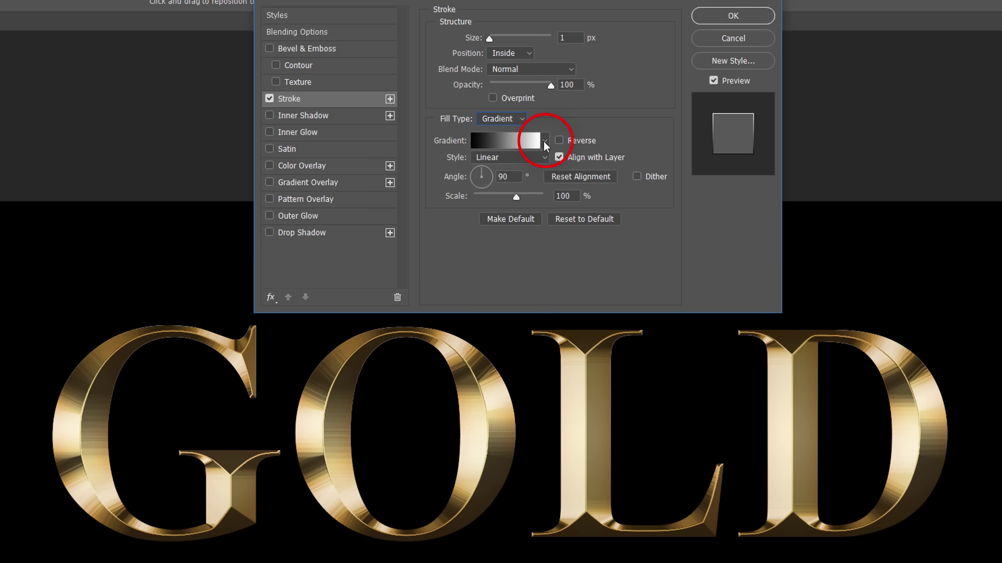
{"action": "left_click", "coordinate": [545, 141]}
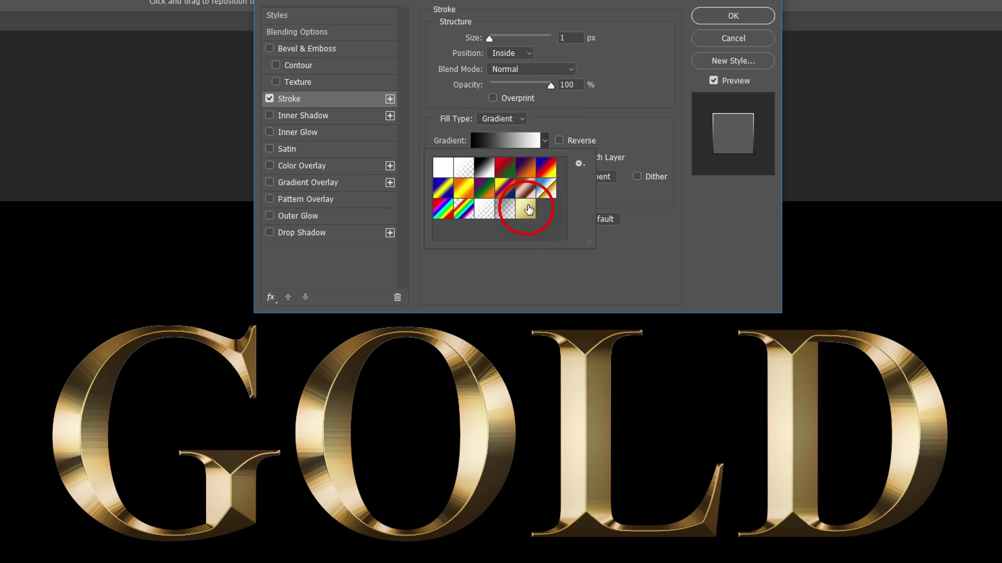
{"action": "double_click", "coordinate": [528, 209]}
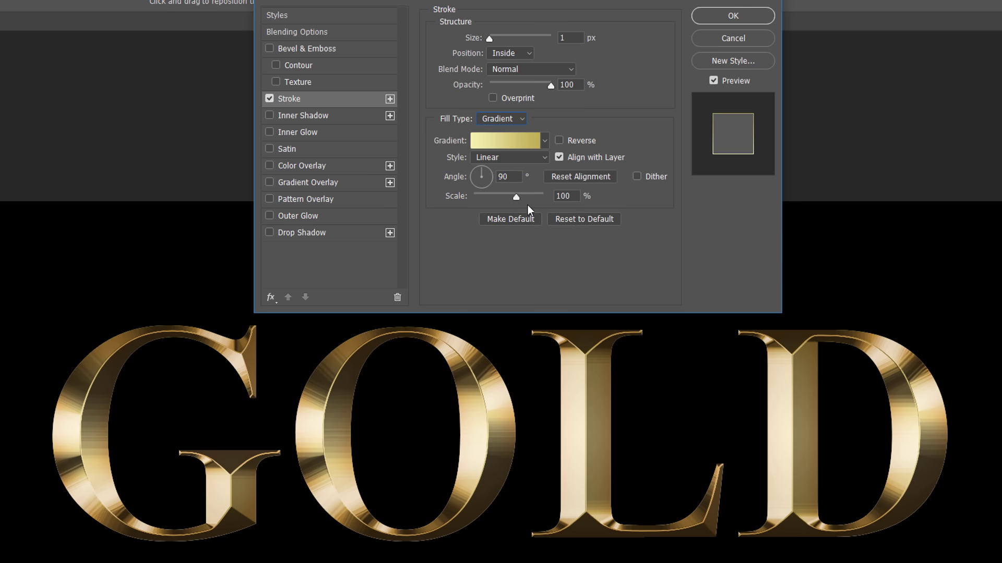
Make the stroke gradient Reflected, positioned Outside, at 8 px.
{"action": "left_click", "coordinate": [522, 158]}
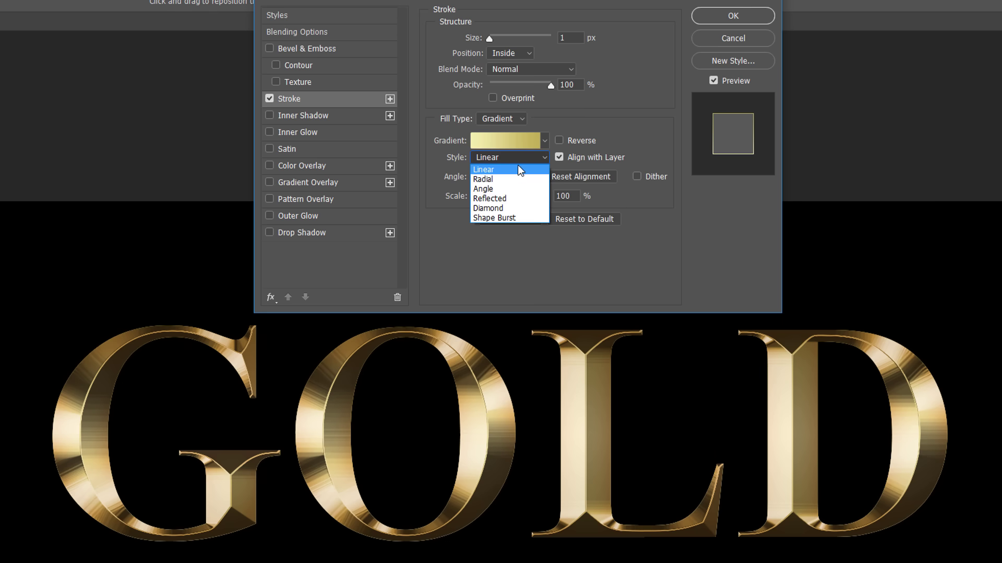
{"action": "left_click", "coordinate": [507, 199]}
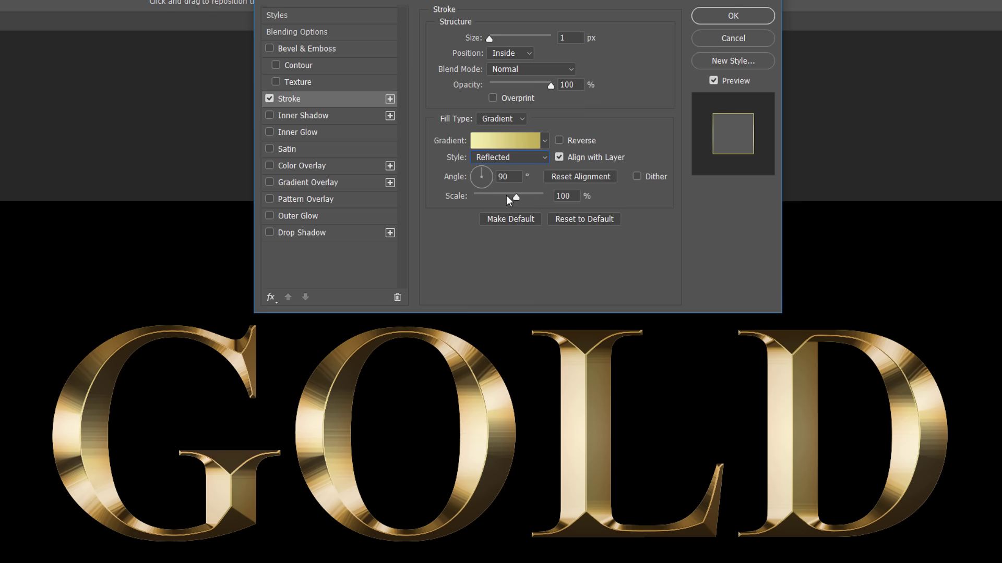
{"action": "left_click", "coordinate": [529, 51]}
{"action": "left_click", "coordinate": [524, 65]}
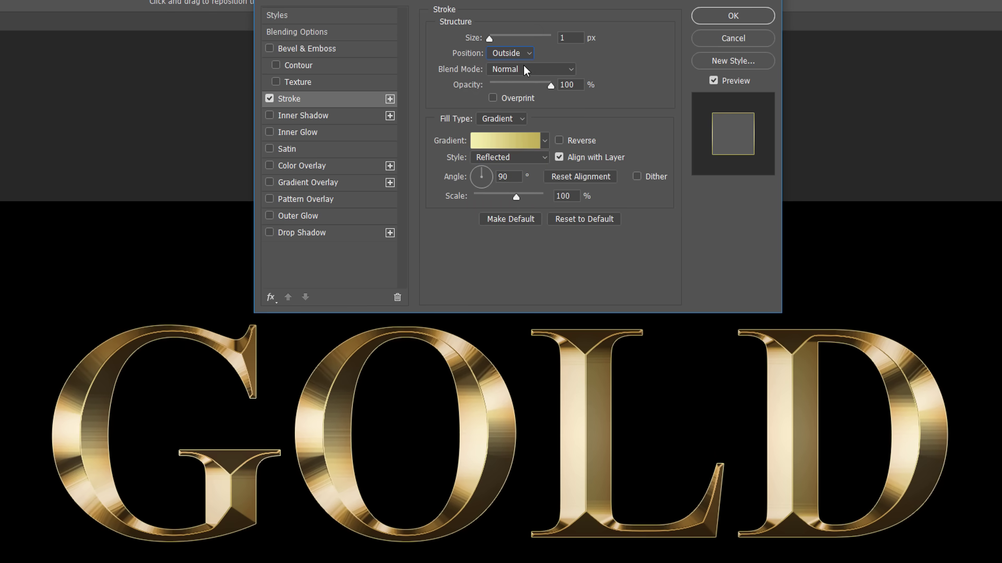
{"action": "left_click_drag", "start_coordinate": [493, 41], "coordinate": [494, 39]}
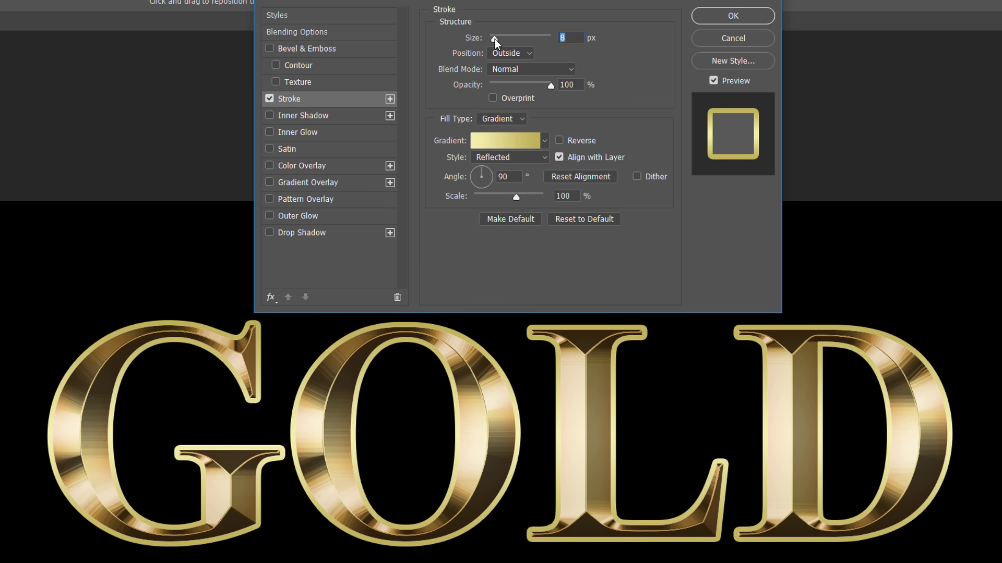
Give the GOLD layer a Stroke Emboss, Chisel Hard bevel reduced to 8 px.
{"action": "left_click", "coordinate": [344, 52]}
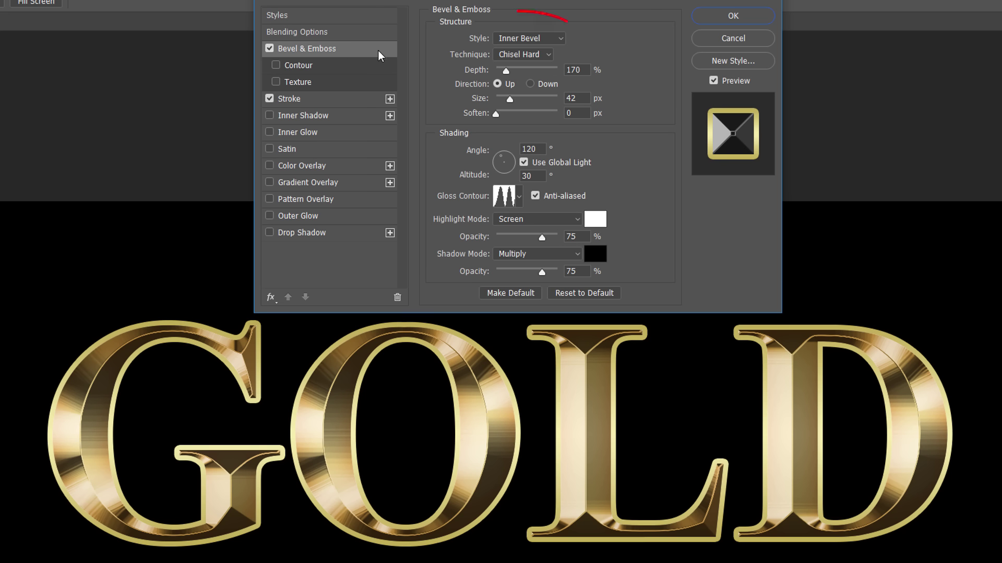
{"action": "left_click", "coordinate": [550, 39]}
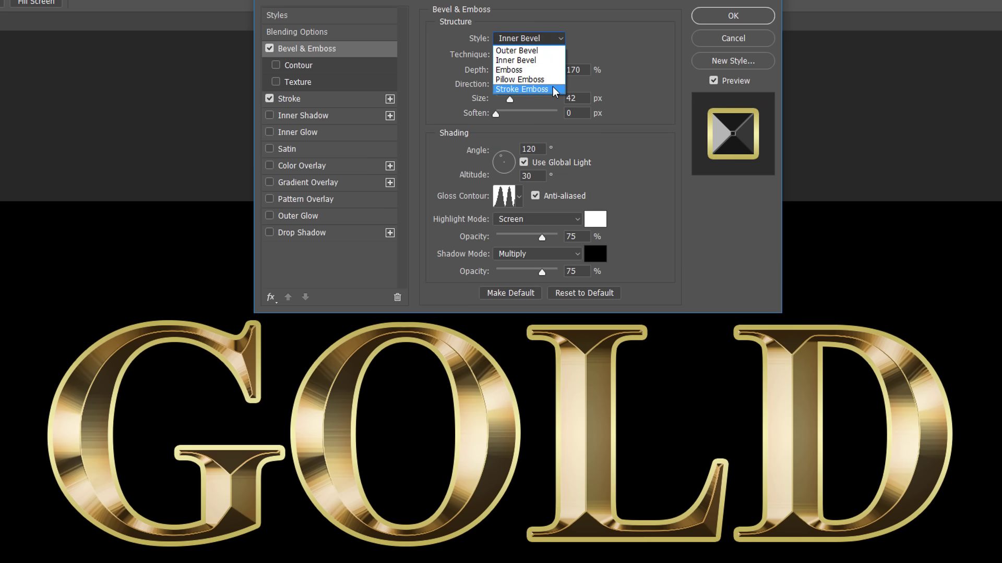
{"action": "left_click", "coordinate": [522, 89]}
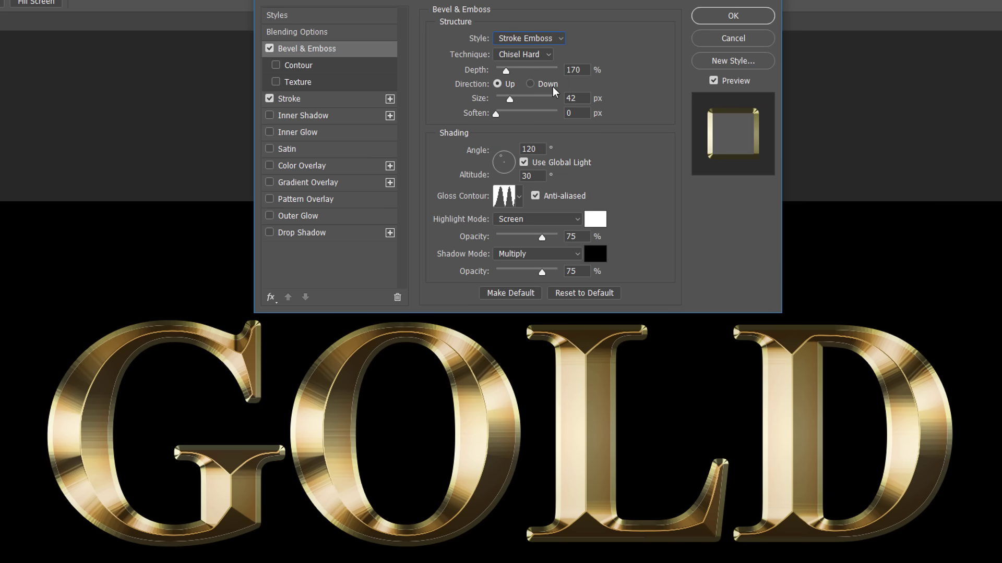
{"action": "left_click", "coordinate": [547, 55]}
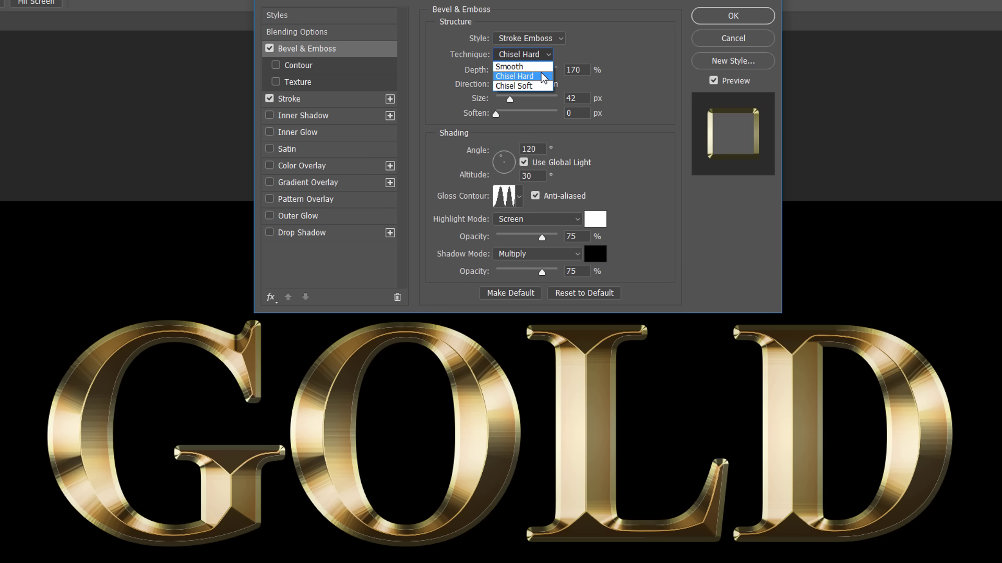
{"action": "left_click", "coordinate": [544, 77]}
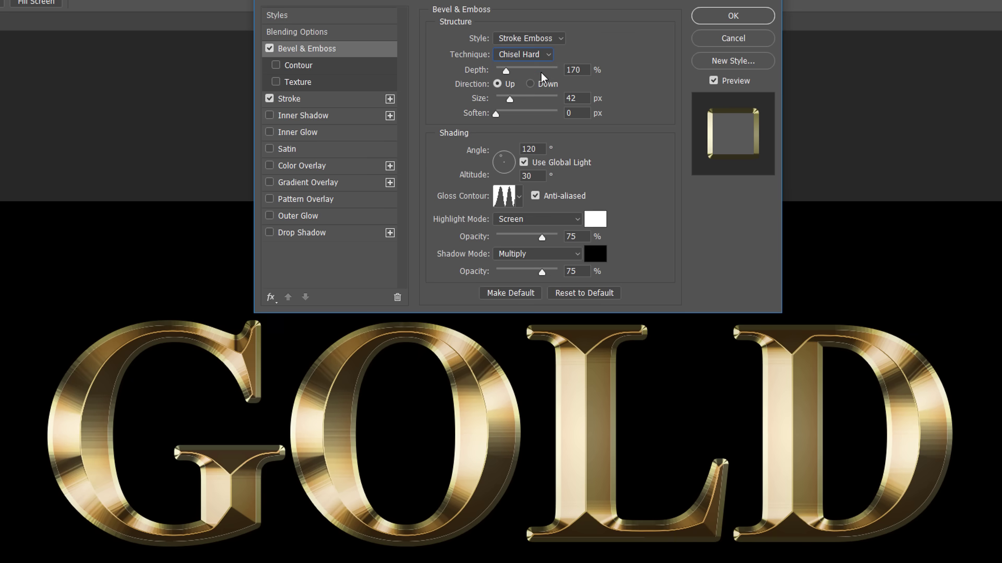
{"action": "left_click_drag", "start_coordinate": [513, 102], "coordinate": [501, 104]}
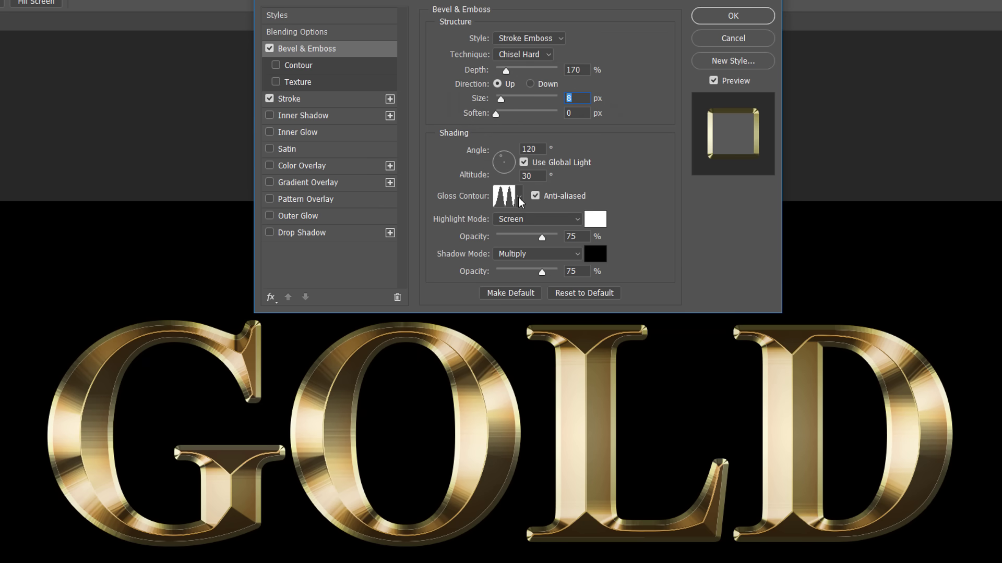
Apply the multi-peak ring gloss contour and enable Contour for the bevel.
{"action": "left_click", "coordinate": [520, 202]}
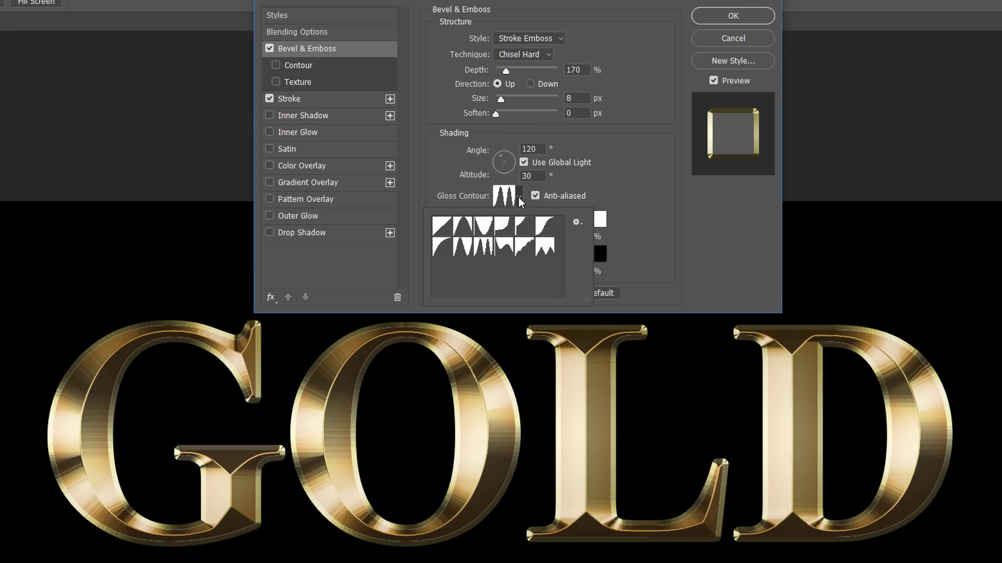
{"action": "left_click", "coordinate": [484, 247]}
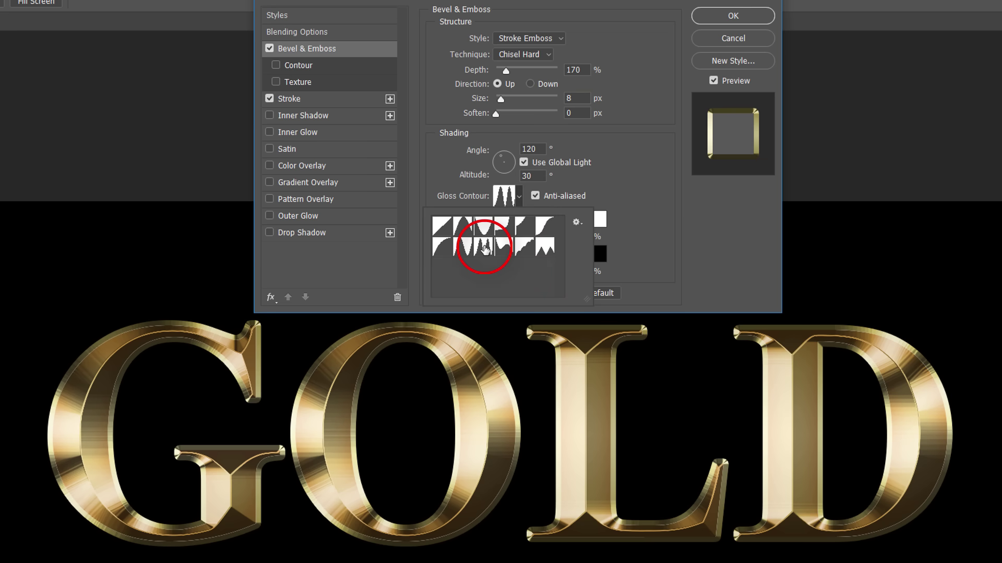
{"action": "left_click", "coordinate": [485, 248]}
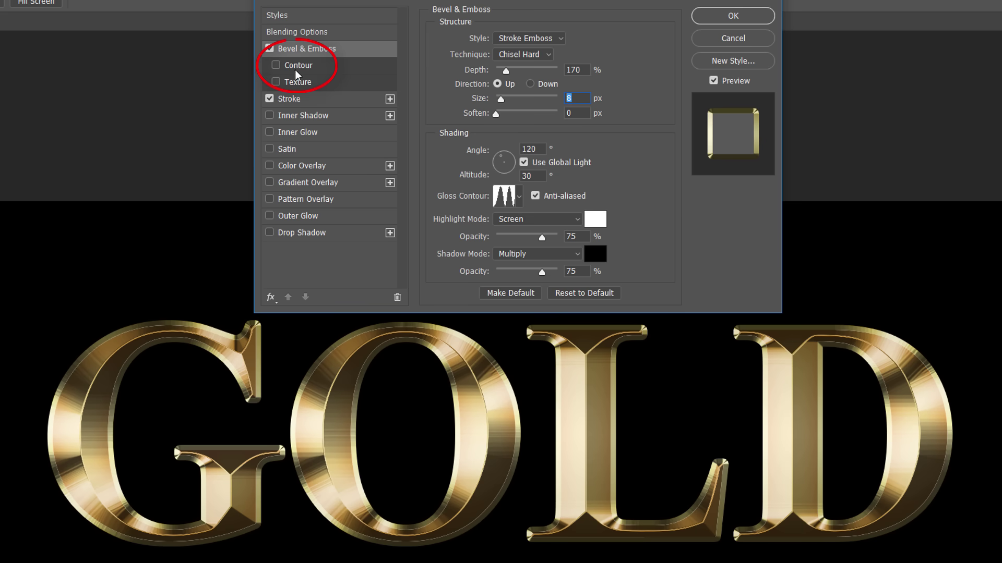
{"action": "left_click", "coordinate": [276, 65]}
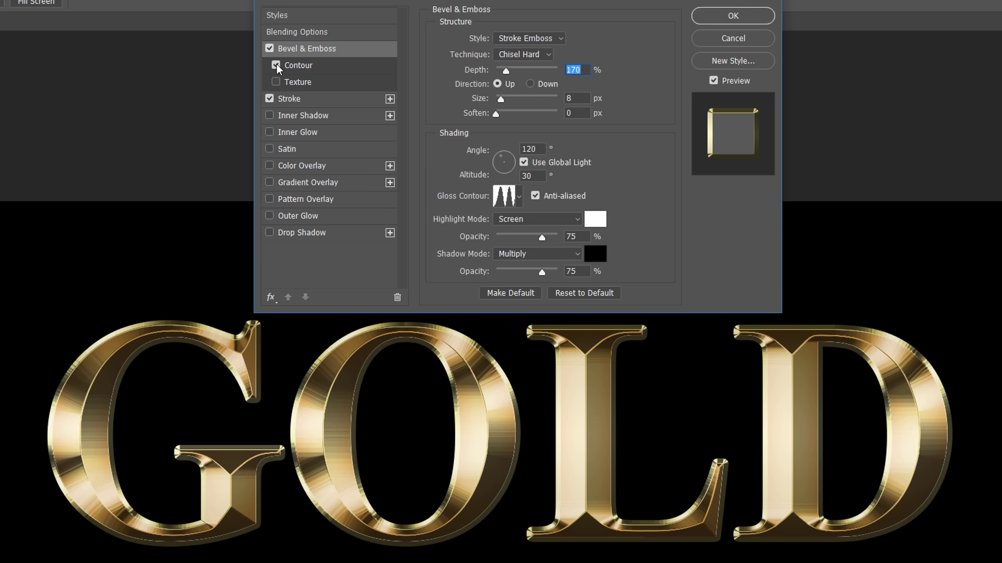
Enable Outer Glow on the GOLD layer at 40% opacity.
{"action": "left_click", "coordinate": [332, 221]}
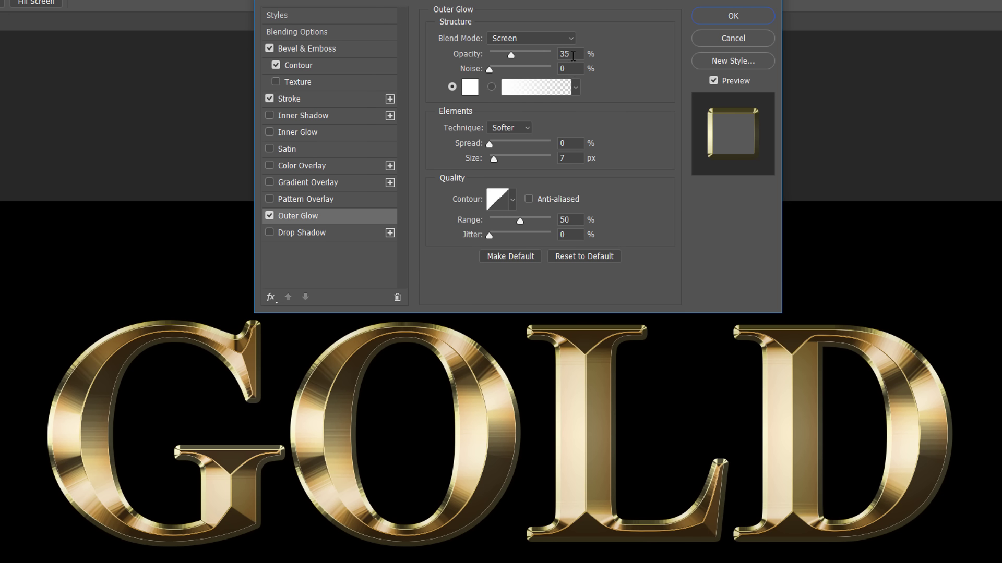
{"action": "left_click", "coordinate": [574, 53]}
{"action": "type", "text": "40"}
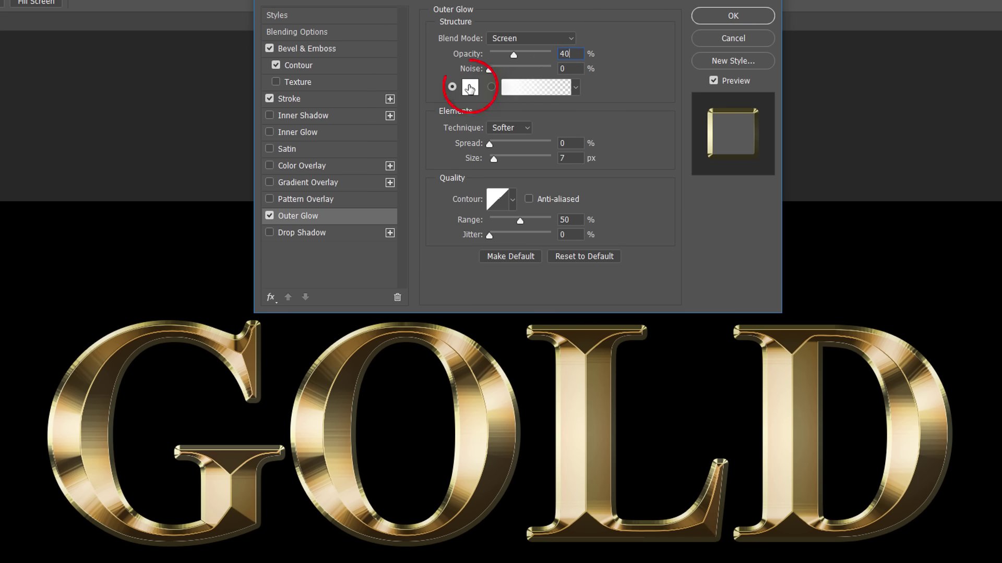
Colour the outer glow orange RGB 232/128/31 and enlarge it to 57 px.
{"action": "left_click", "coordinate": [470, 88]}
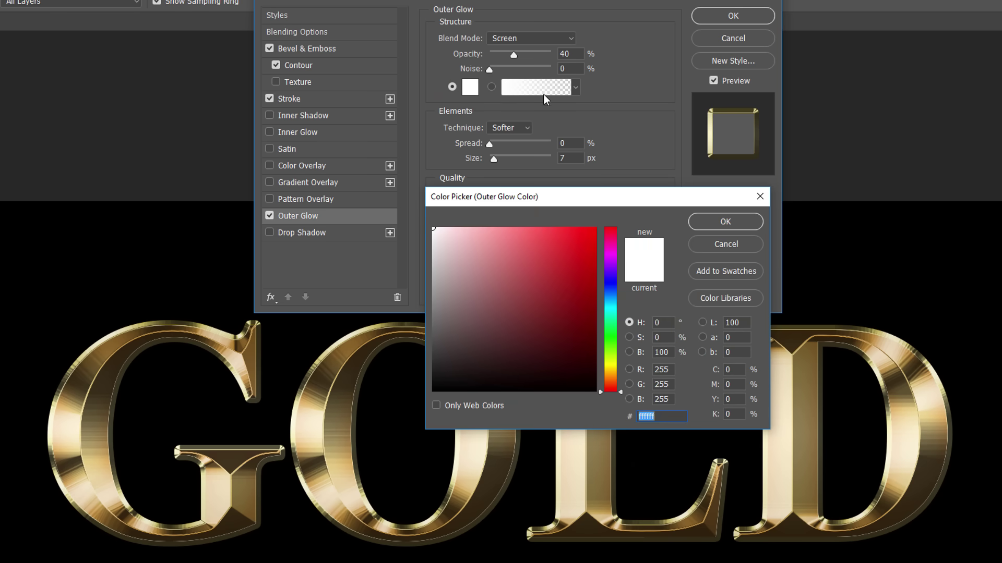
{"action": "left_click", "coordinate": [670, 368]}
{"action": "type", "text": "232"}
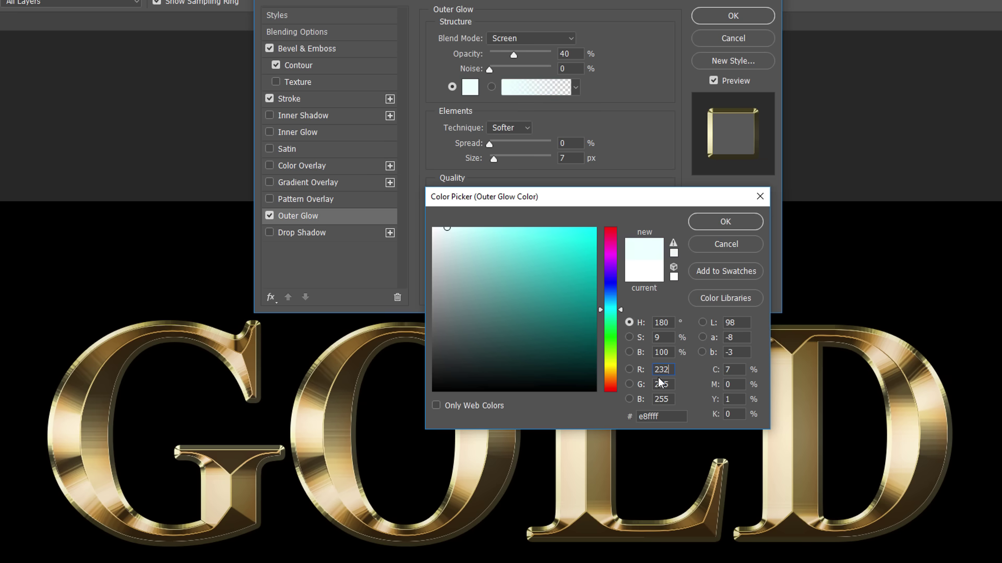
{"action": "key", "text": "Tab"}
{"action": "type", "text": "128"}
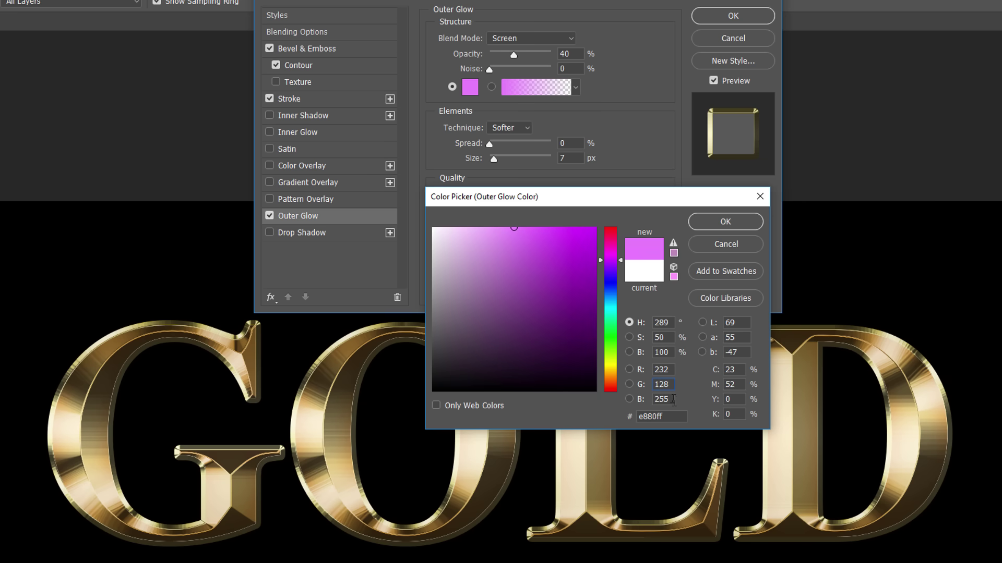
{"action": "left_click", "coordinate": [672, 398]}
{"action": "type", "text": "31"}
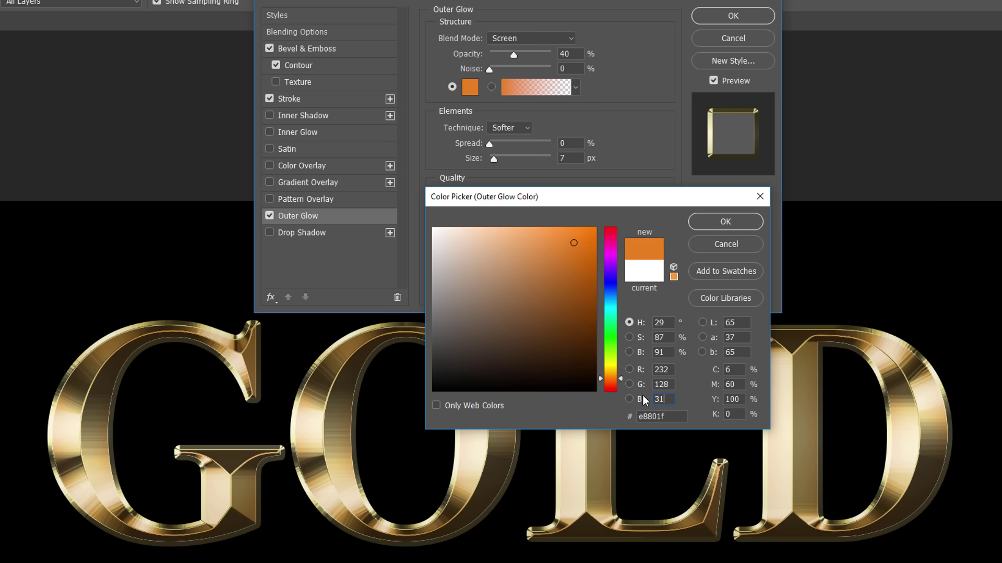
{"action": "left_click", "coordinate": [746, 224]}
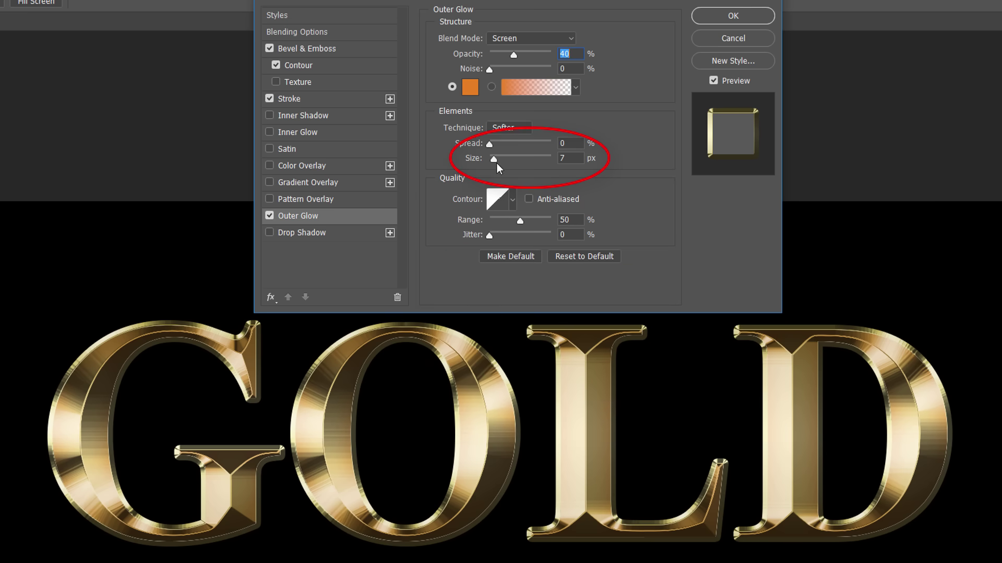
{"action": "left_click", "coordinate": [492, 159]}
{"action": "left_click_drag", "start_coordinate": [493, 161], "coordinate": [506, 167]}
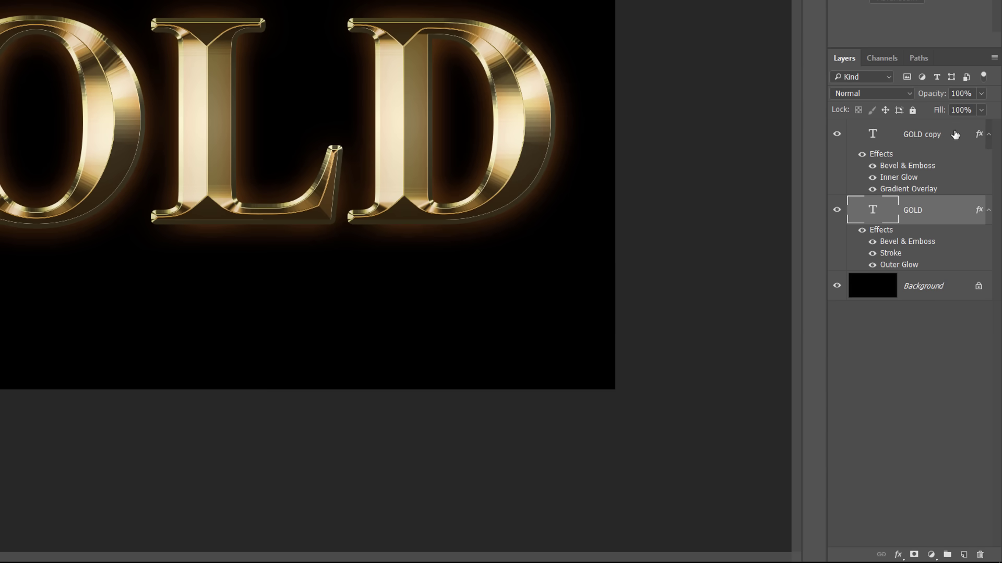
Create an empty layer named 'Sparkles' directly above the GOLD copy layer.
{"action": "left_click", "coordinate": [955, 135]}
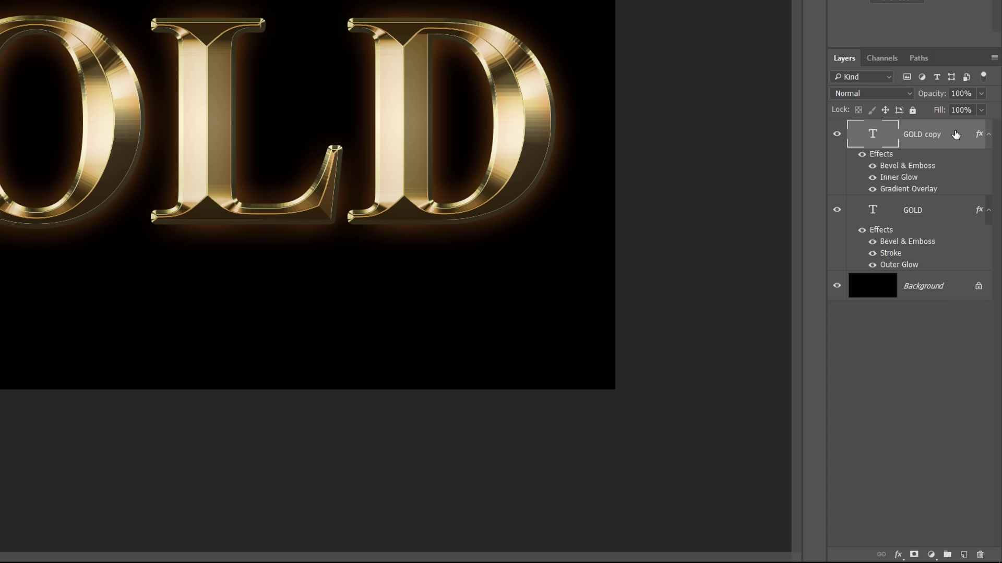
{"action": "left_click", "coordinate": [964, 556], "text": "alt"}
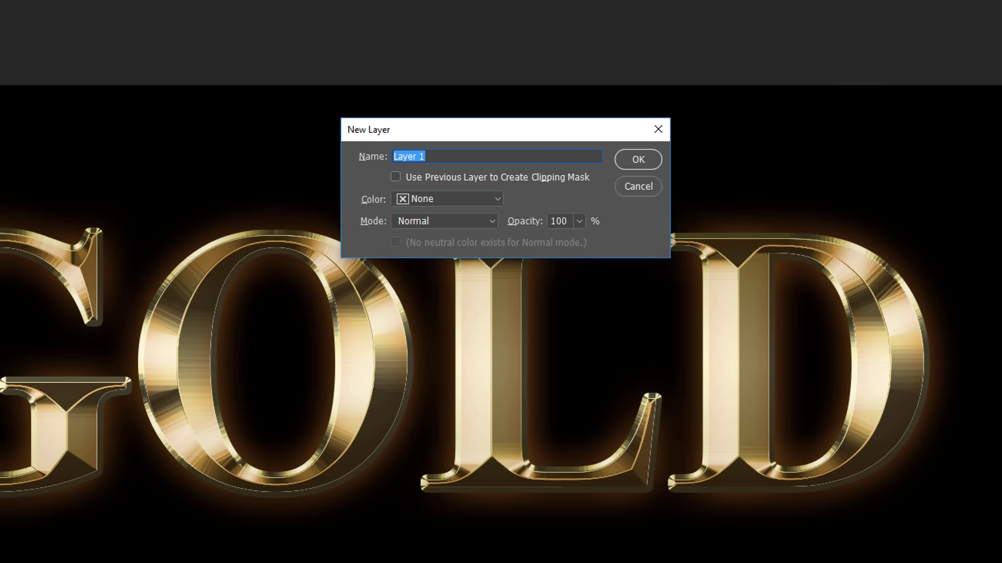
{"action": "type", "text": "Sparkles"}
{"action": "left_click", "coordinate": [649, 157]}
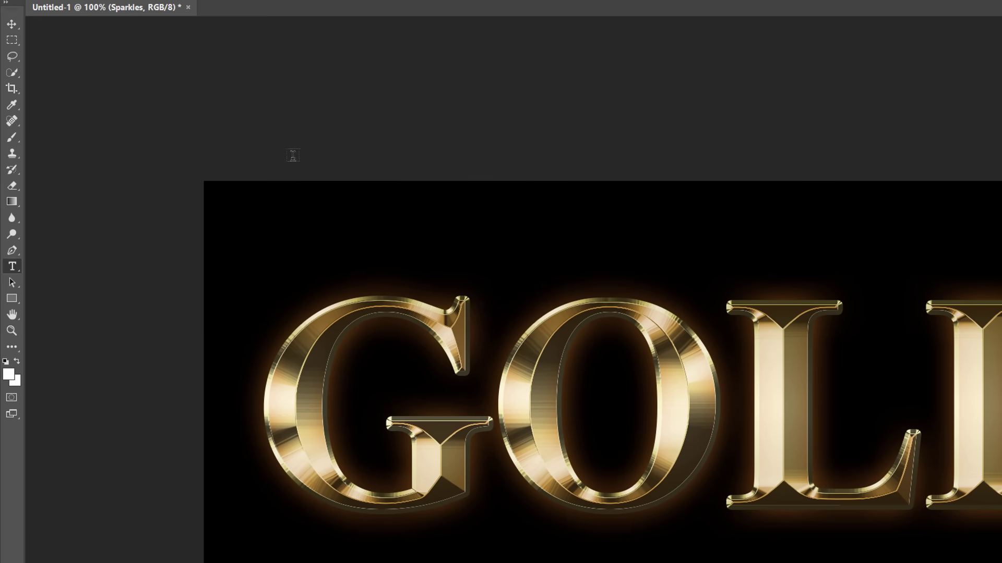
Take the Brush tool, append the Assorted Brushes set, and switch the picker to Small List.
{"action": "left_click", "coordinate": [16, 140]}
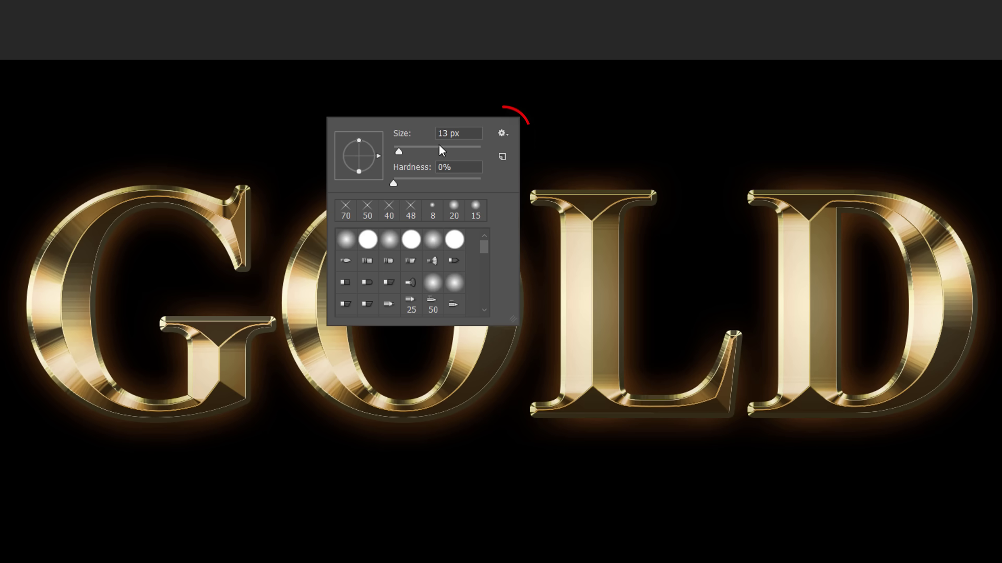
{"action": "left_click", "coordinate": [502, 133]}
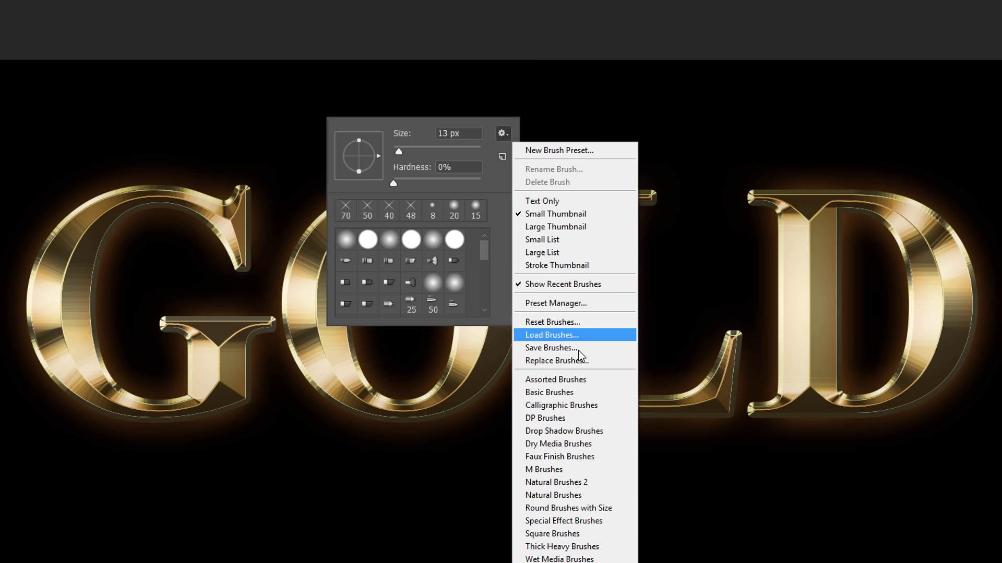
{"action": "left_click", "coordinate": [592, 380]}
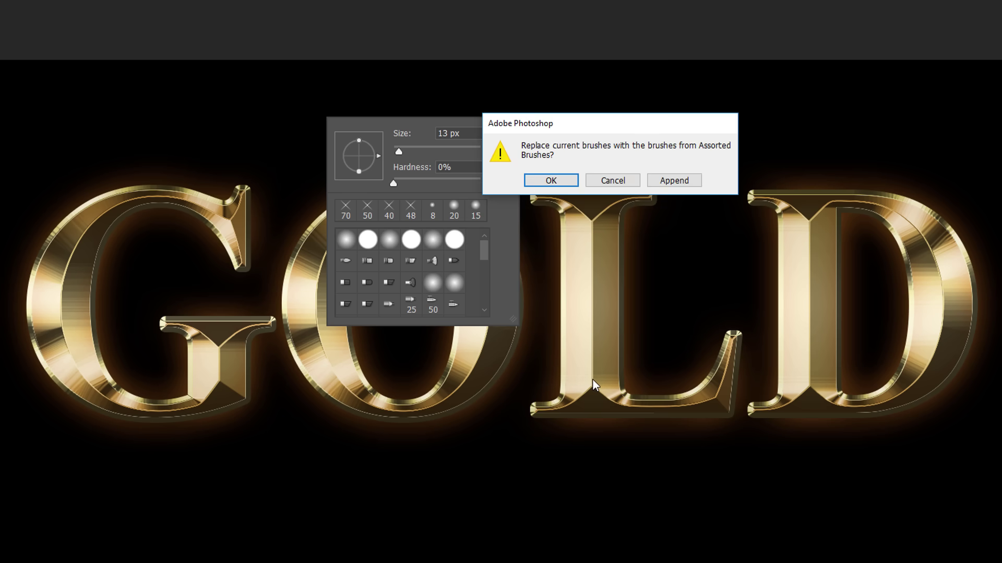
{"action": "left_click", "coordinate": [659, 183]}
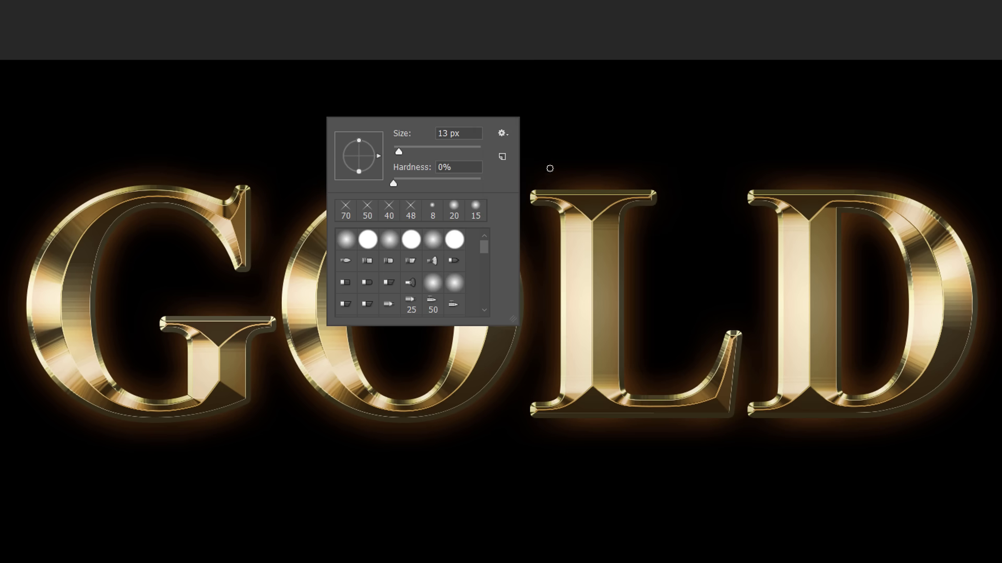
{"action": "left_click", "coordinate": [504, 134]}
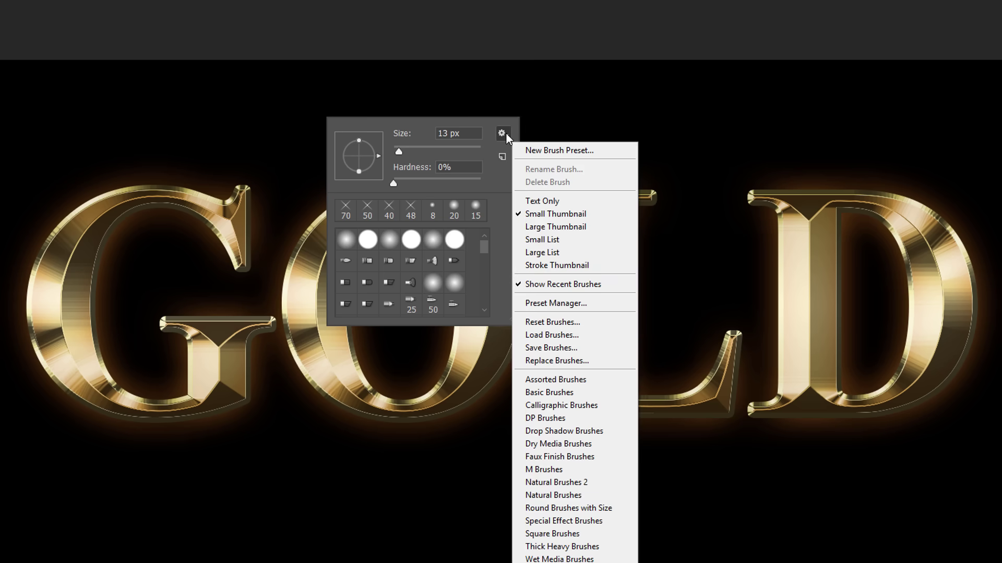
{"action": "left_click", "coordinate": [570, 238]}
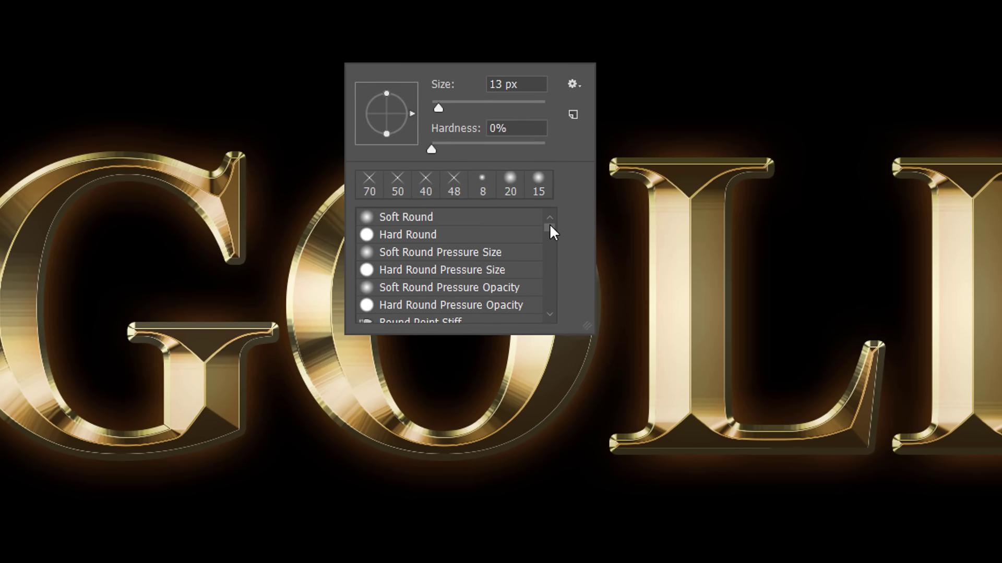
Scroll the brush list down toward the Crosshatch 4 star brush.
{"action": "mouse_move", "coordinate": [550, 225]}
{"action": "left_mouse_down"}
{"action": "mouse_move", "coordinate": [573, 284]}
{"action": "mouse_move", "coordinate": [552, 287]}
{"action": "left_mouse_up"}
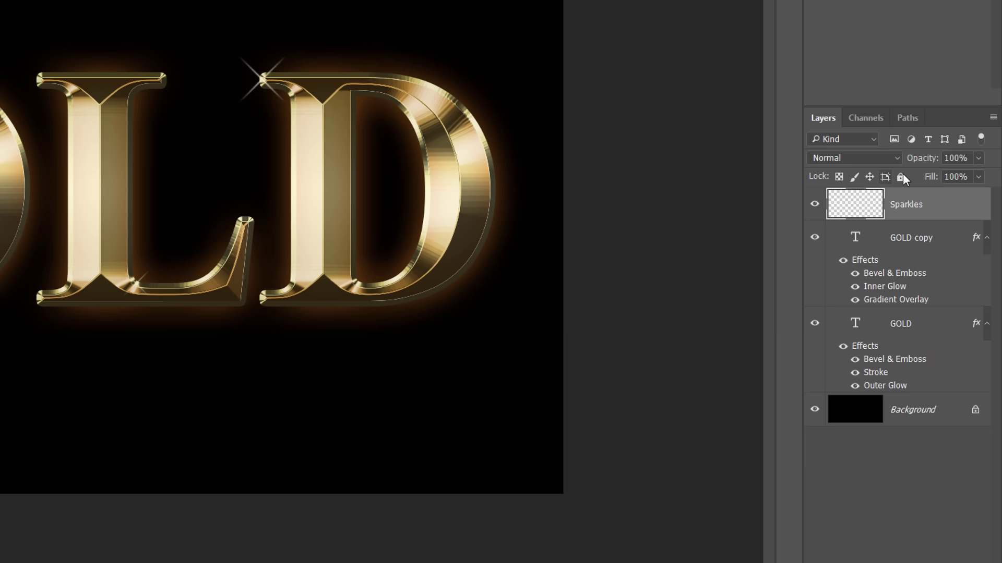
Open the Sparkles layer's Opacity slider to bring it down to 80%.
{"action": "left_click", "coordinate": [978, 158]}
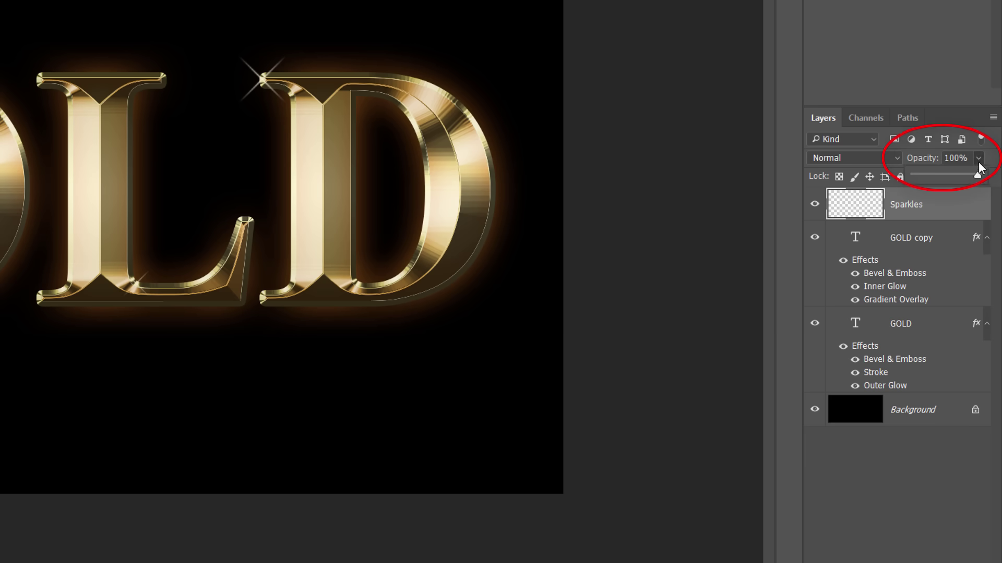